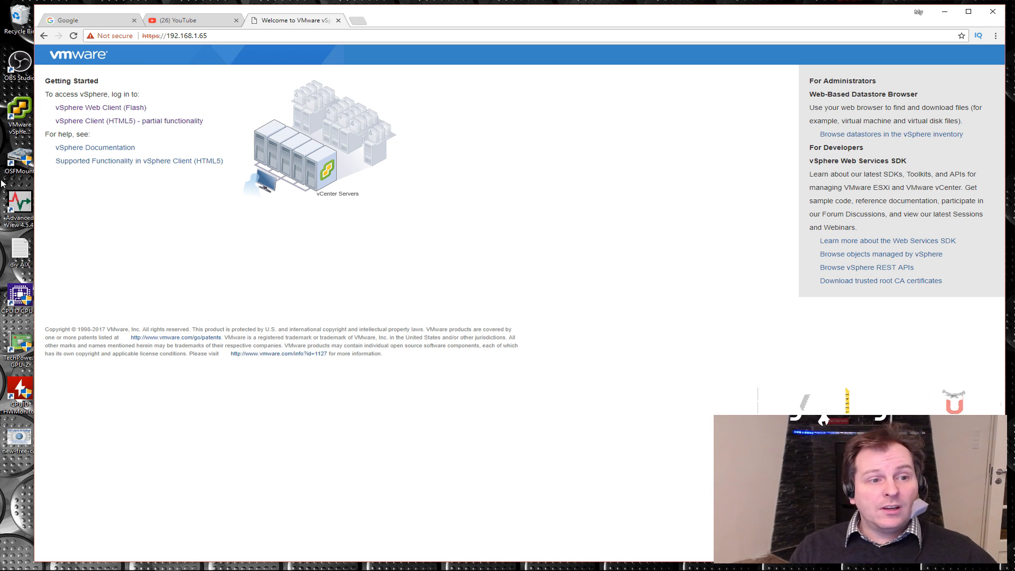
left_click(22, 109)
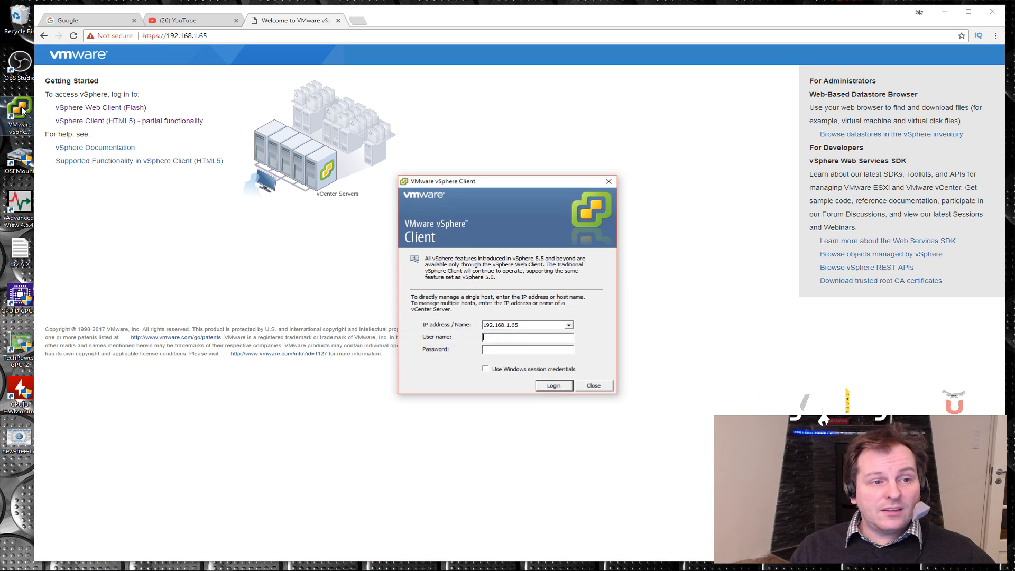
left_click_drag(526, 184, 446, 177)
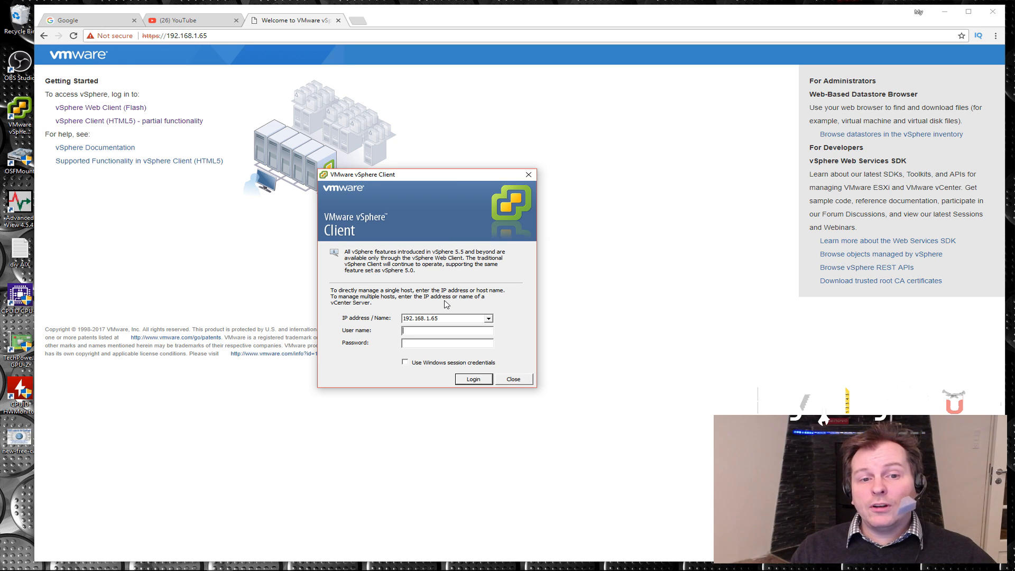
left_click(516, 379)
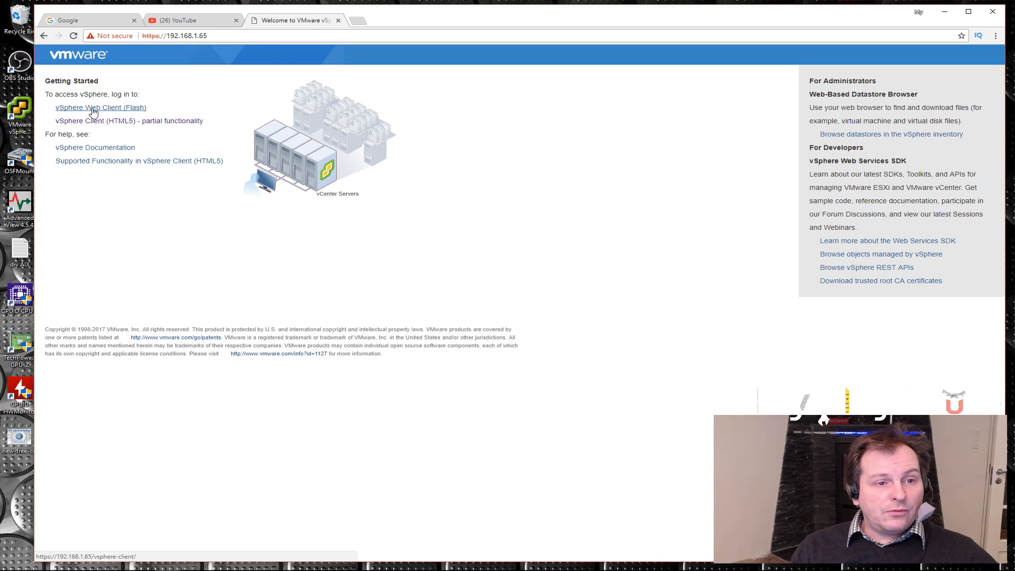
Log in to the Flash-based vSphere Web Client with the vCenter administrator user name and the account password
left_click(93, 109)
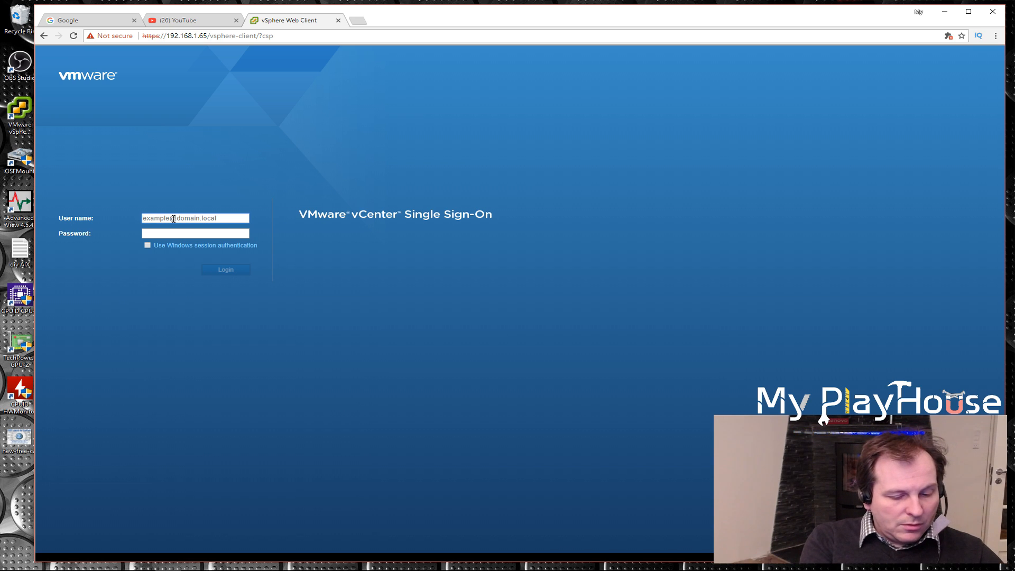
type("administrator")
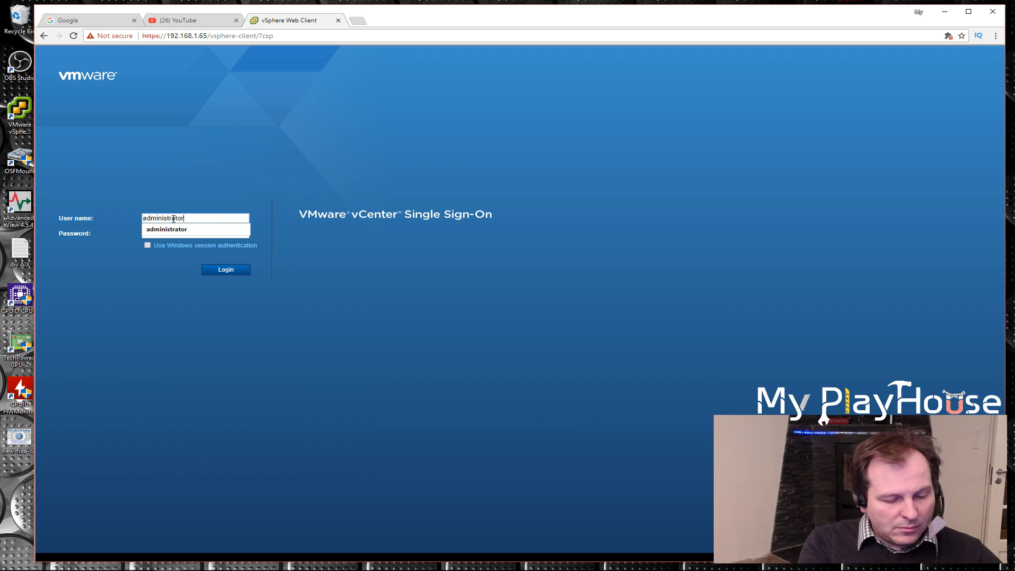
type("@")
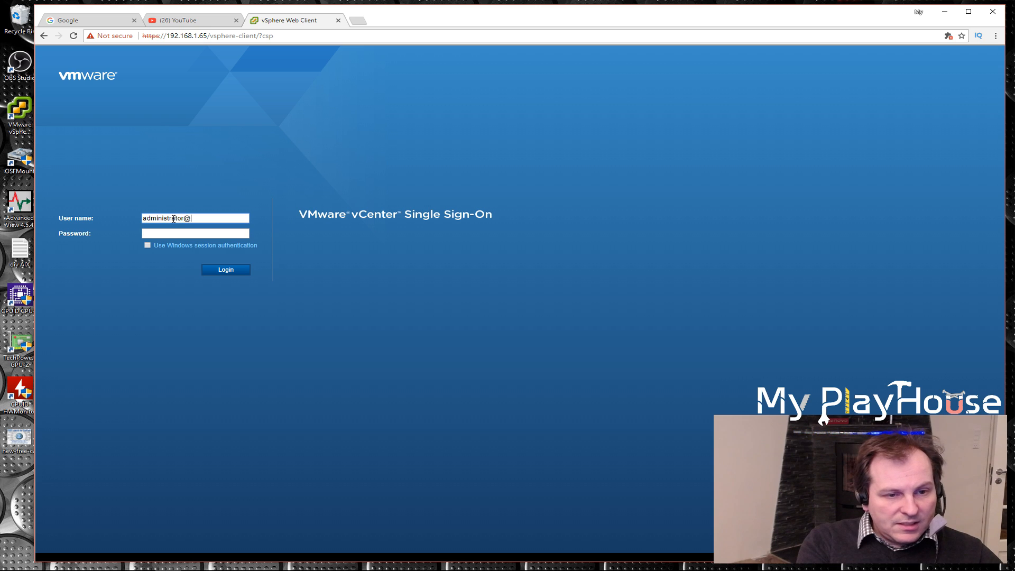
type("vcenter.local")
left_click(191, 234)
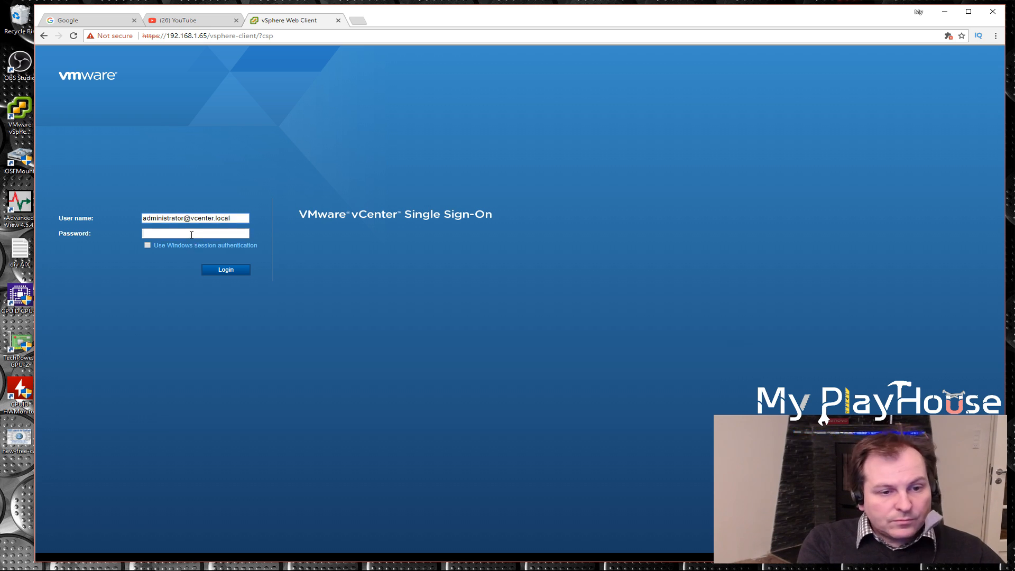
left_click(227, 271)
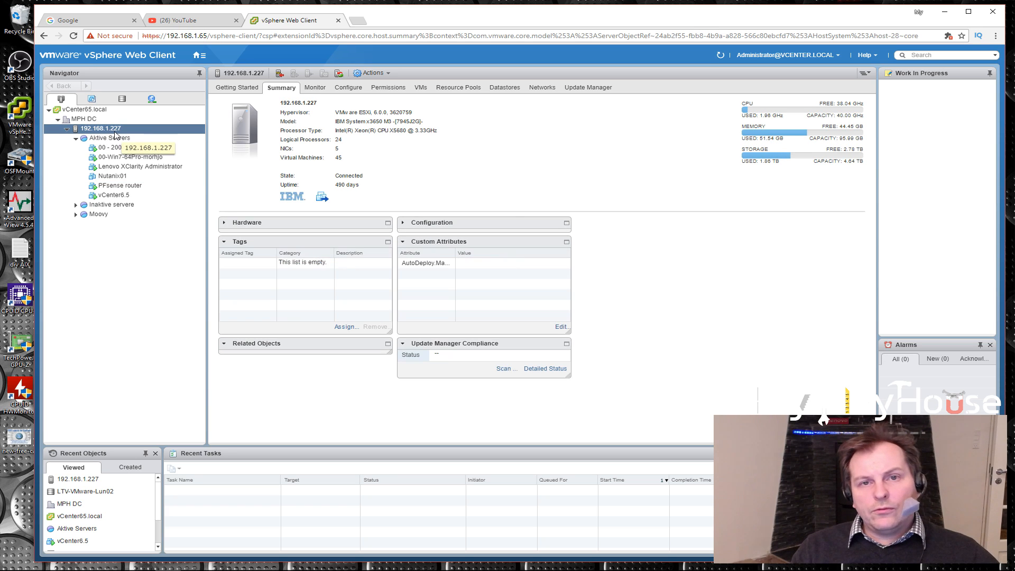
Review the summaries of the vCenter6.5 and Nutanix01 virtual machines
left_click(112, 196)
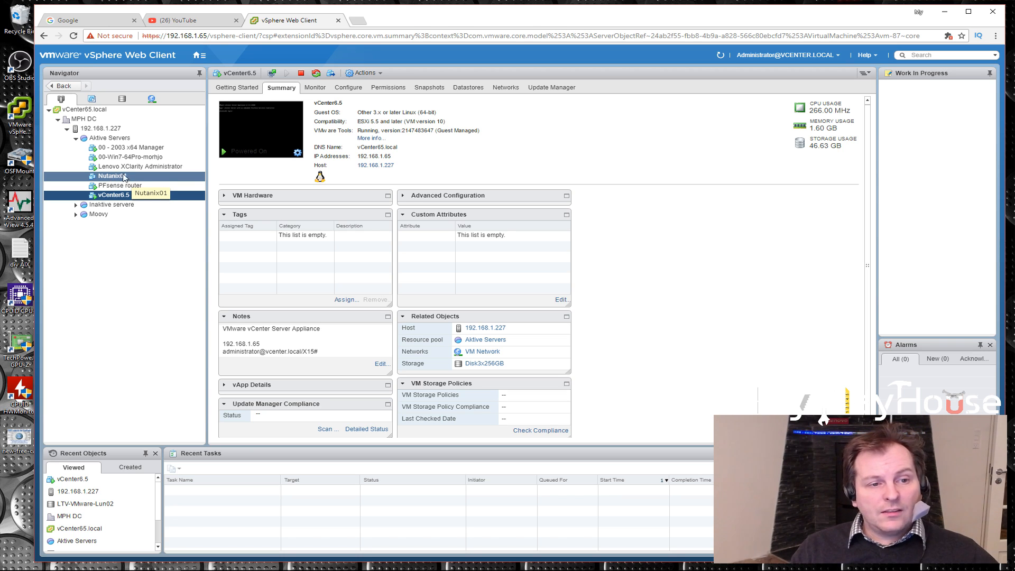
left_click(141, 176)
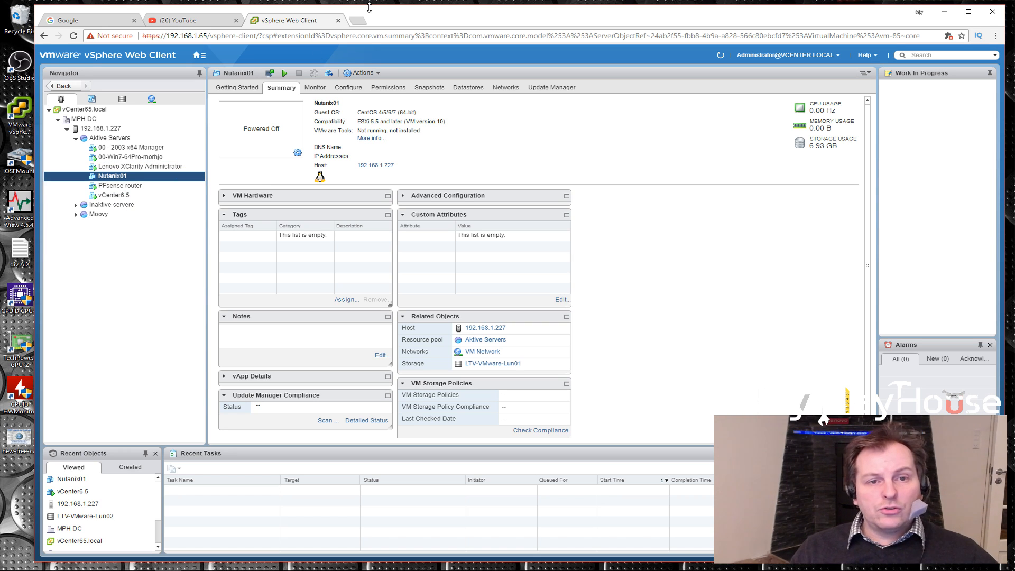
Search Google in a new browser tab for "server 2016 download"
left_click(359, 21)
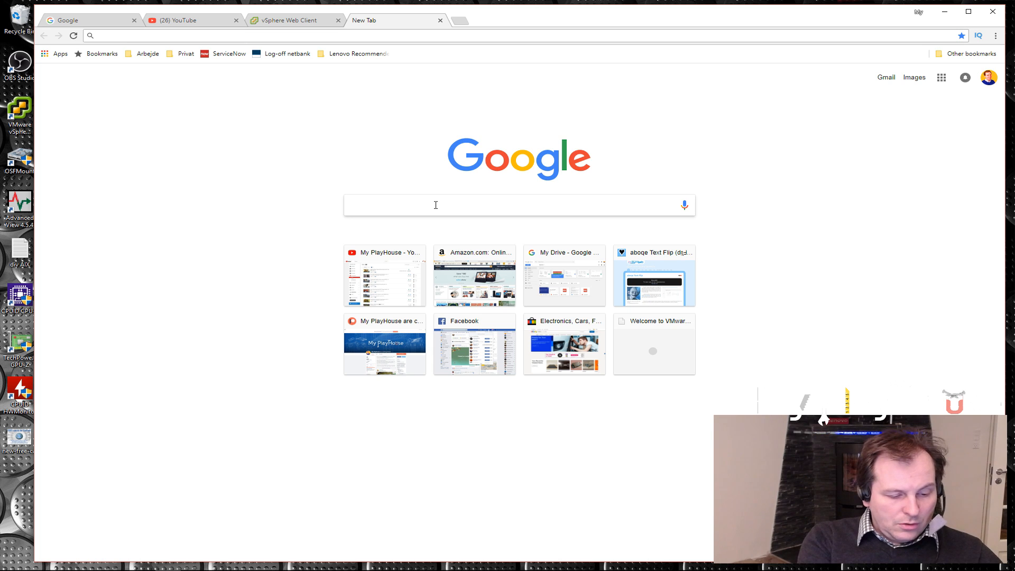
type("server 2016")
key("Return")
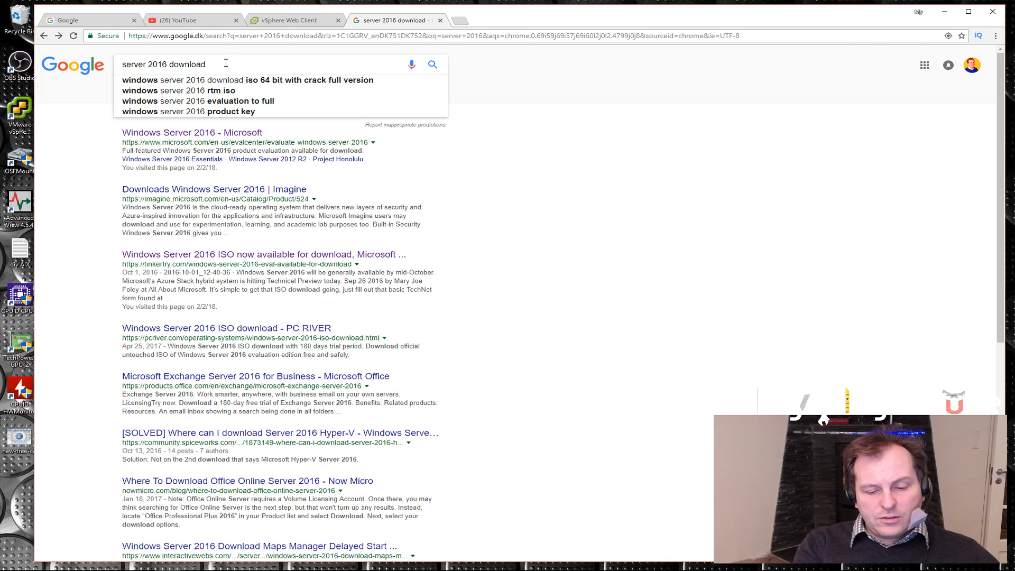
key("Return")
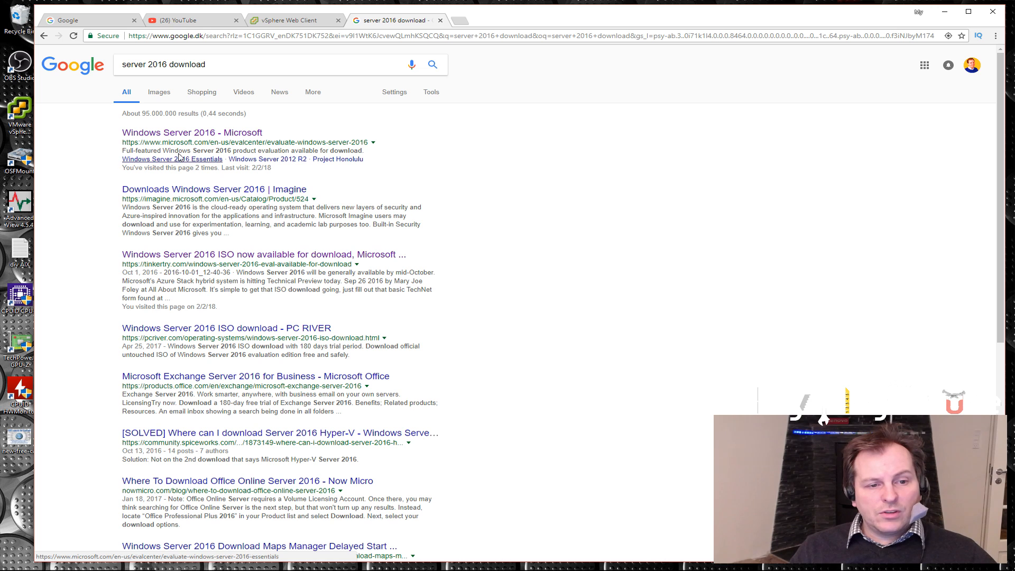
Open Microsoft's Windows Server 2016 evaluation page and continue to the registration form with the ISO file type
left_click(178, 135)
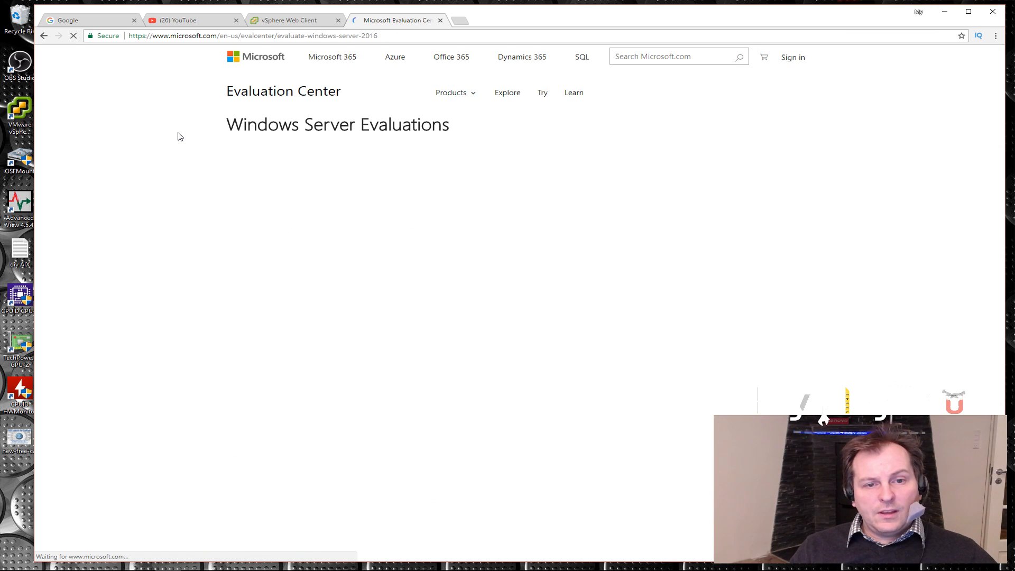
scroll(184, 142, "down", 5)
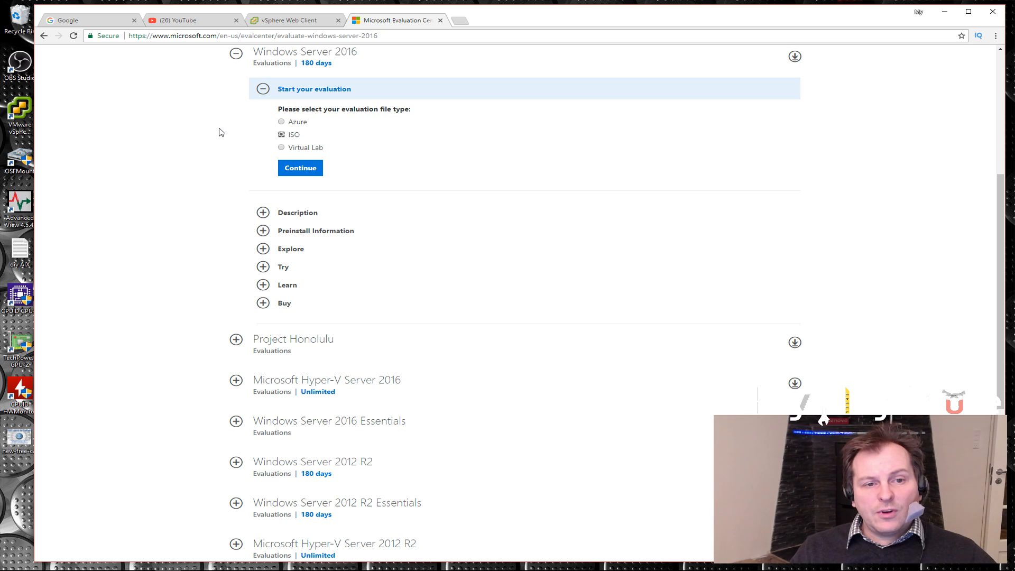
left_click(292, 169)
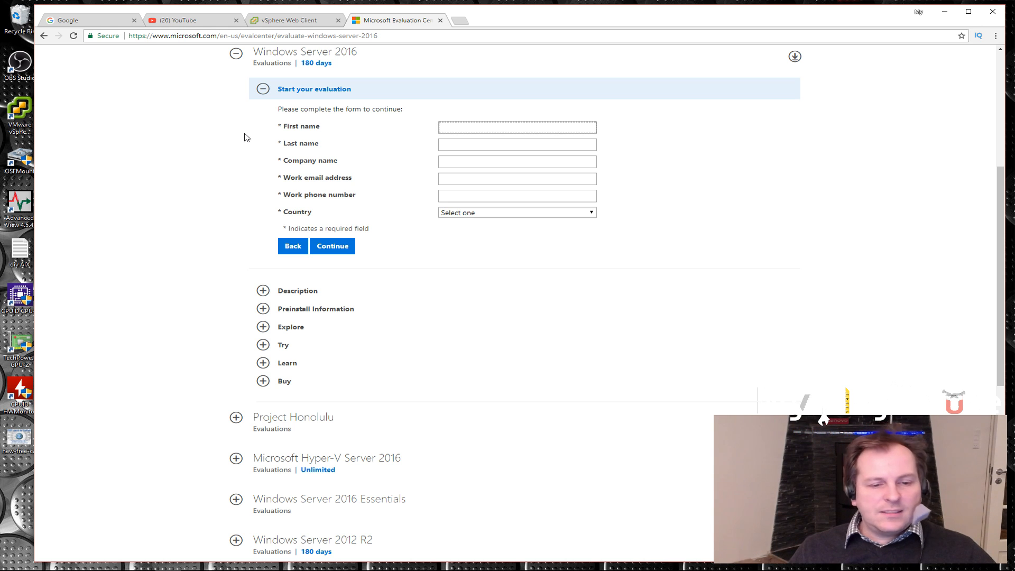
Switch back to the vSphere Web Client and select the Aktive Servers resource pool
left_click(292, 21)
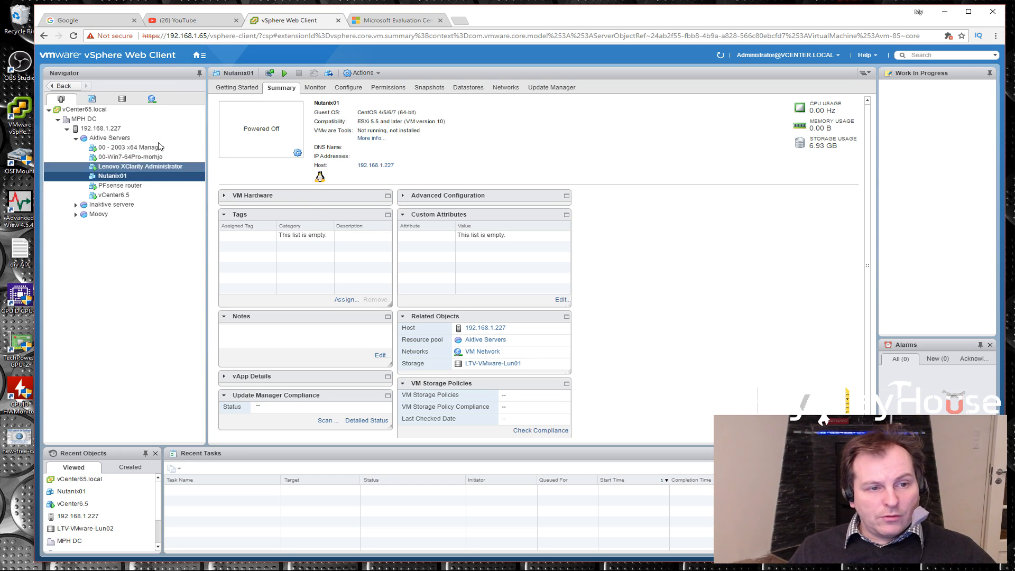
left_click(107, 139)
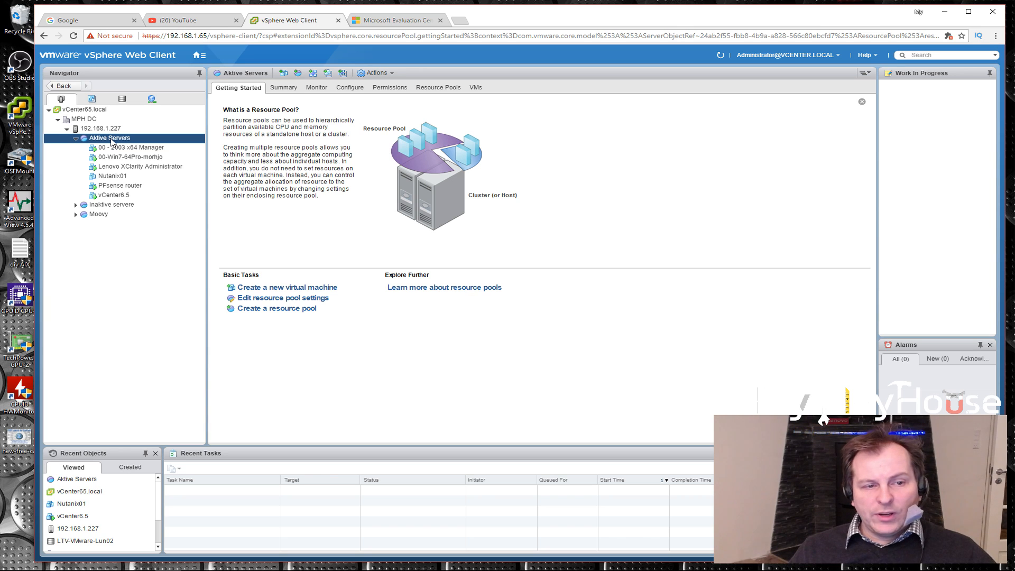
right_click(111, 142)
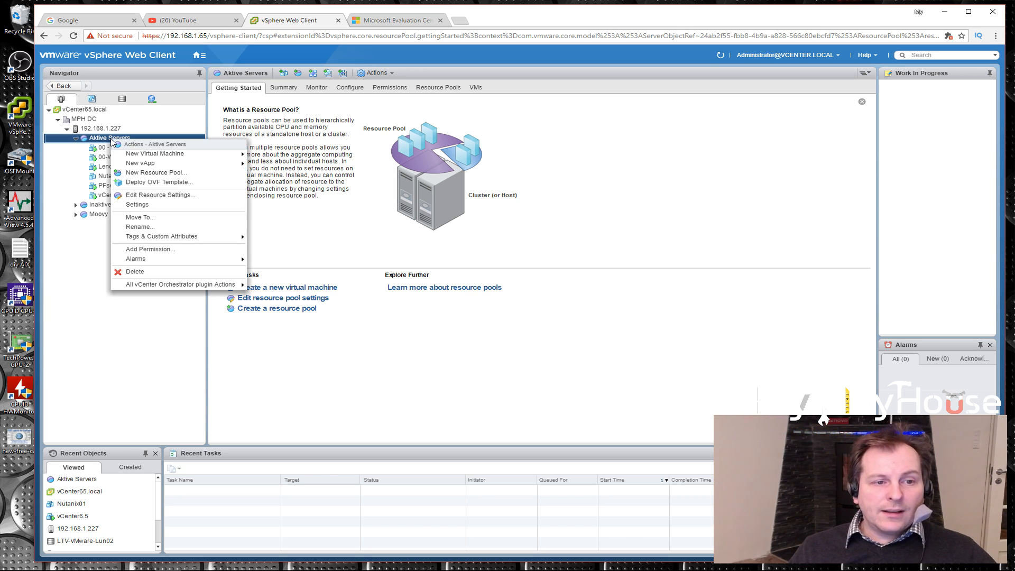
mouse_move(168, 157)
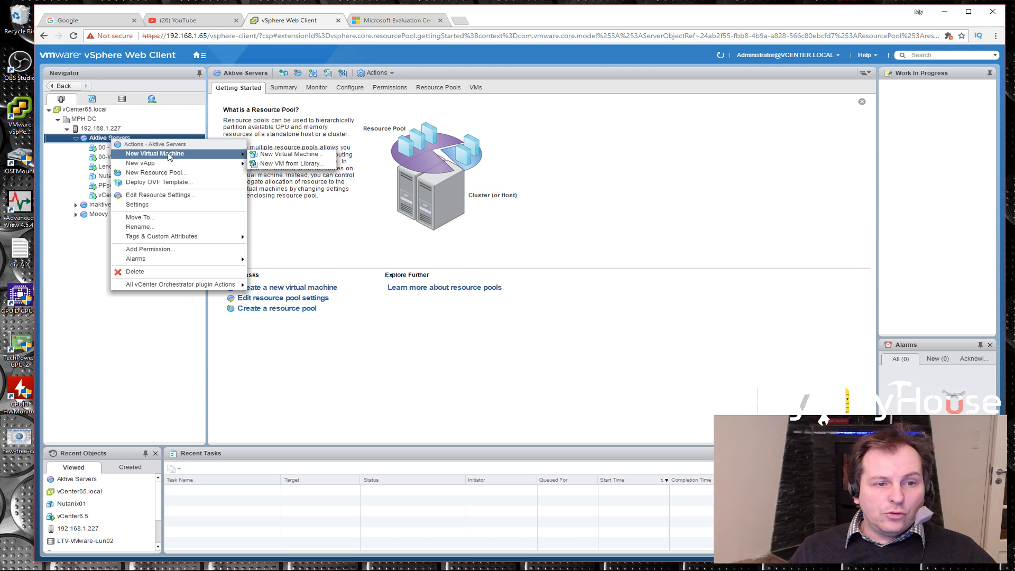
left_click(313, 403)
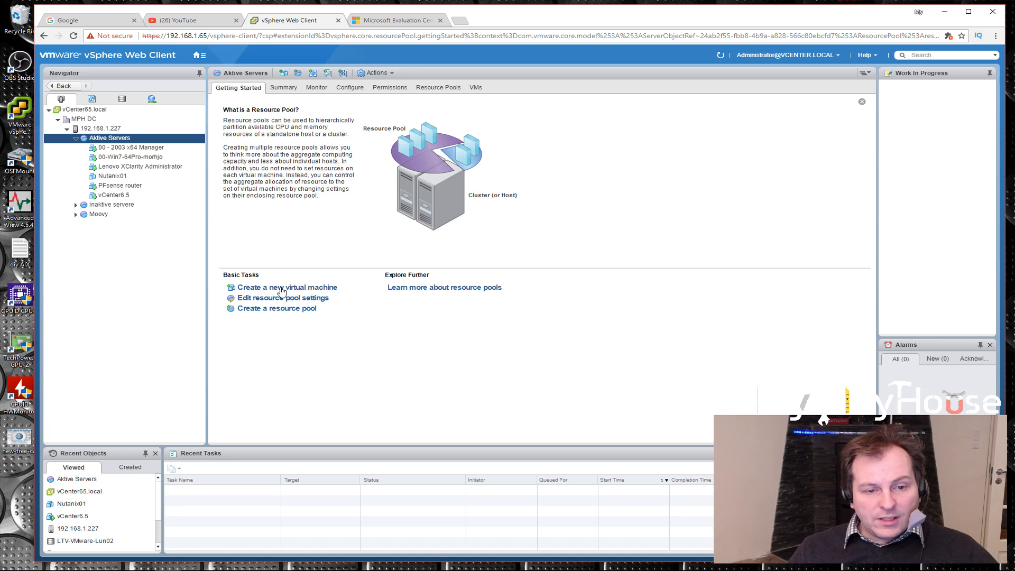
left_click(393, 74)
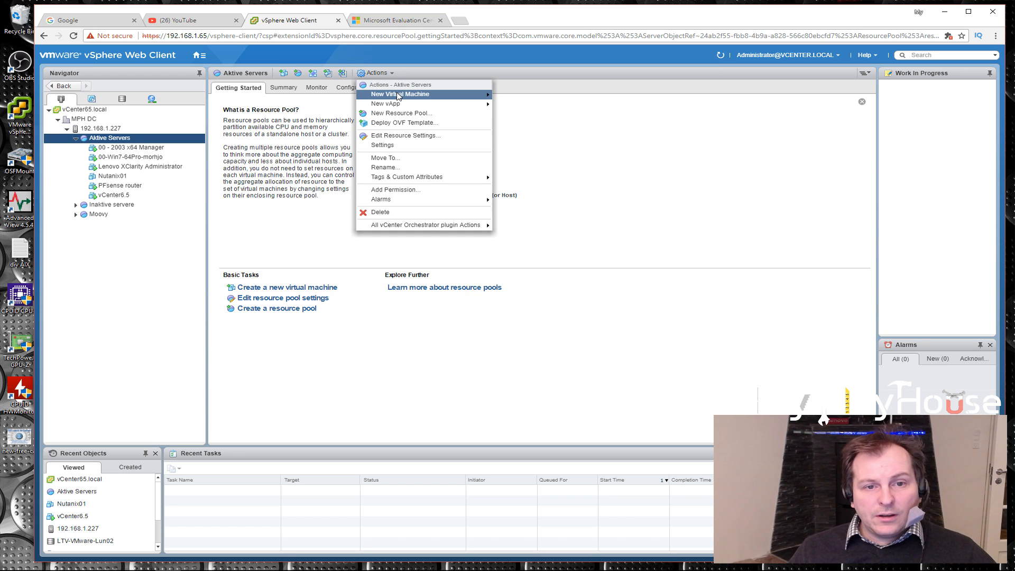
mouse_move(399, 97)
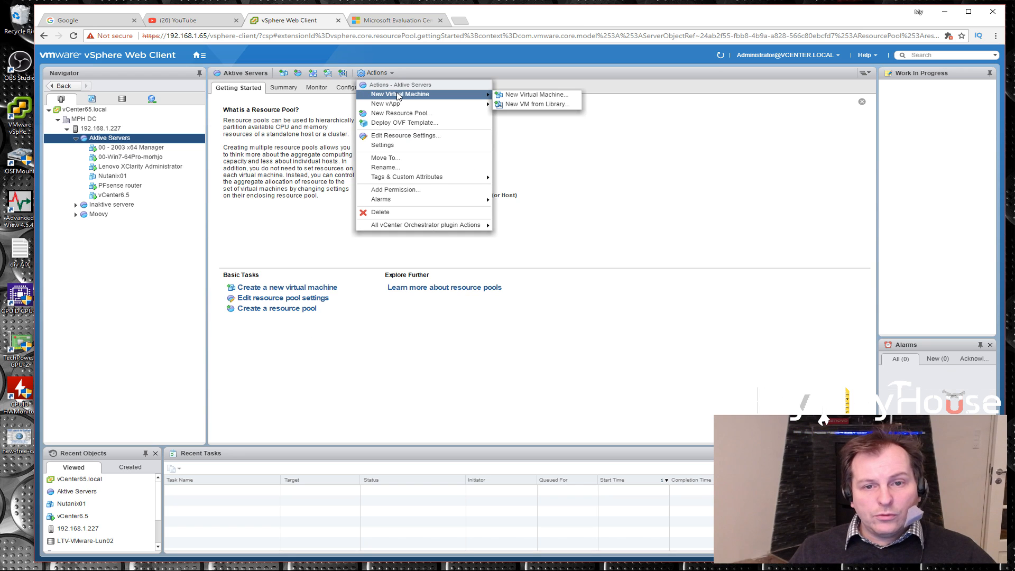
left_click(284, 75)
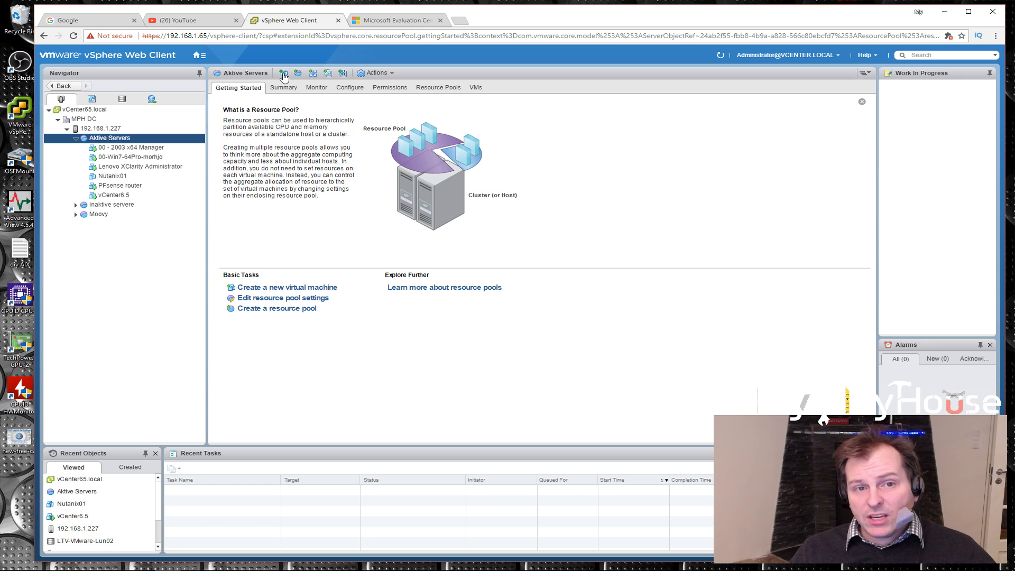
Start creating a new virtual machine in Aktive Servers, named Ubiquiti Manager and located in the MPH DC datacenter
left_click(284, 74)
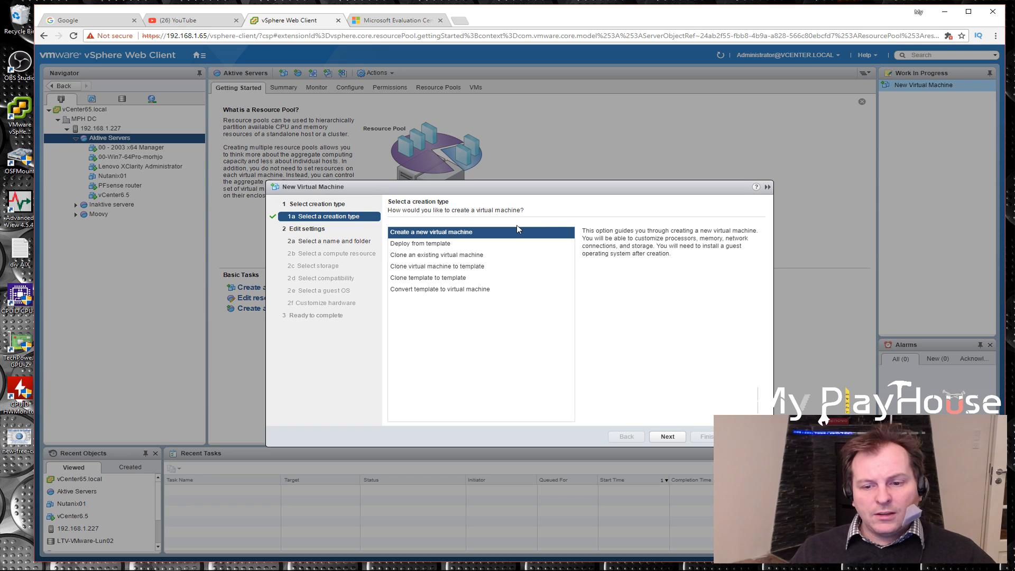
left_click(668, 437)
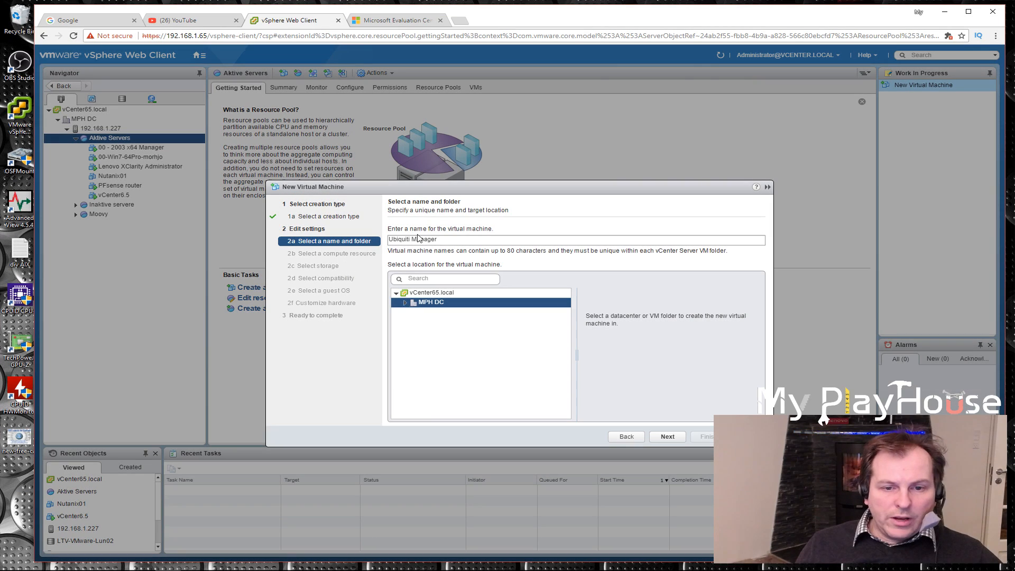
left_click_drag(439, 239, 390, 239)
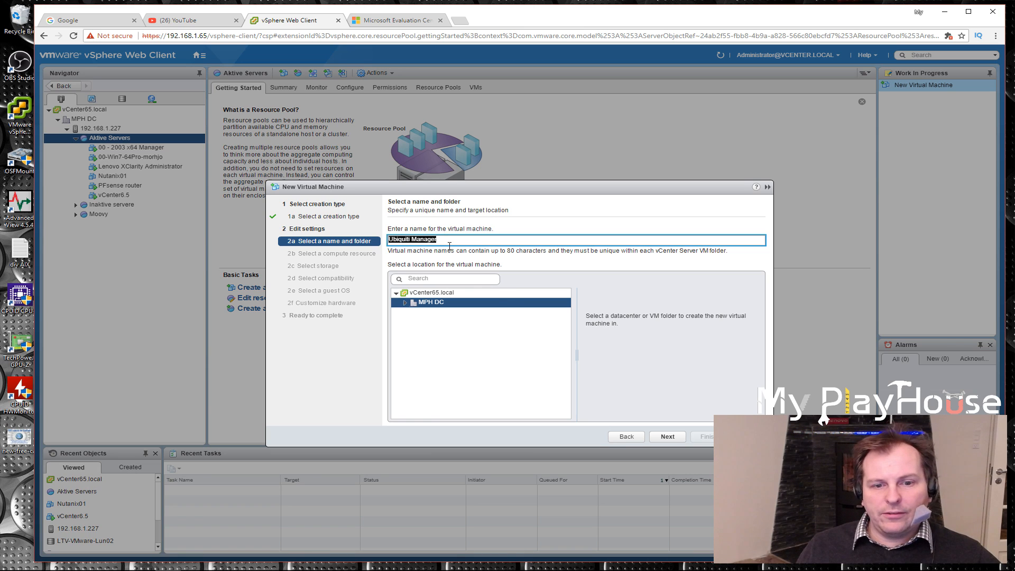
left_click(405, 303)
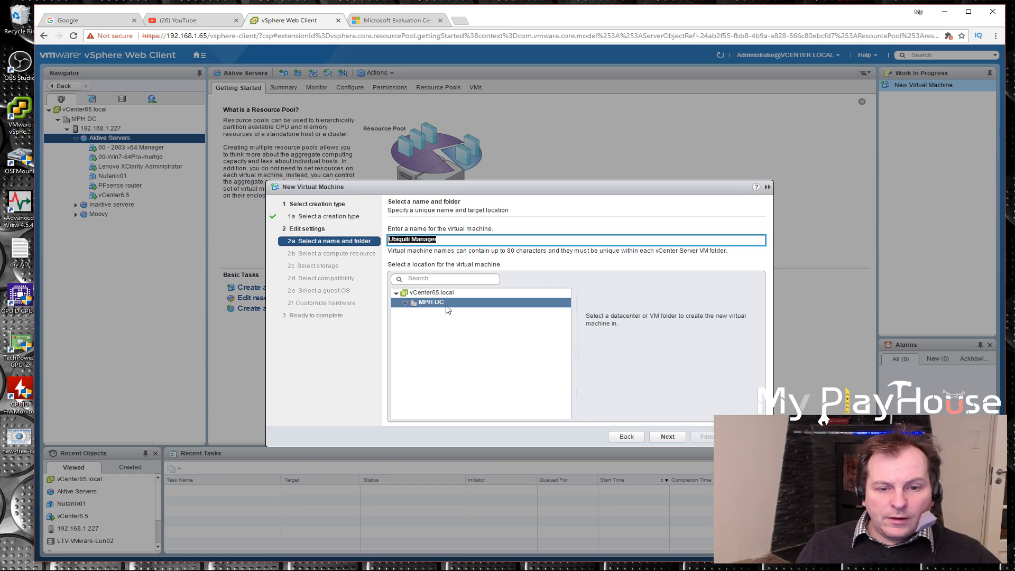
left_click(404, 306)
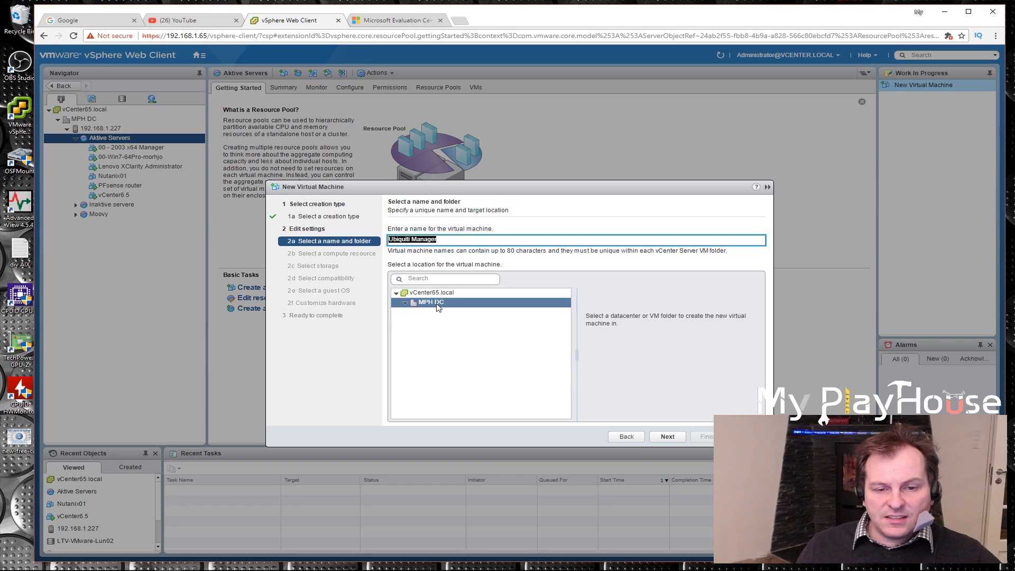
left_click(669, 437)
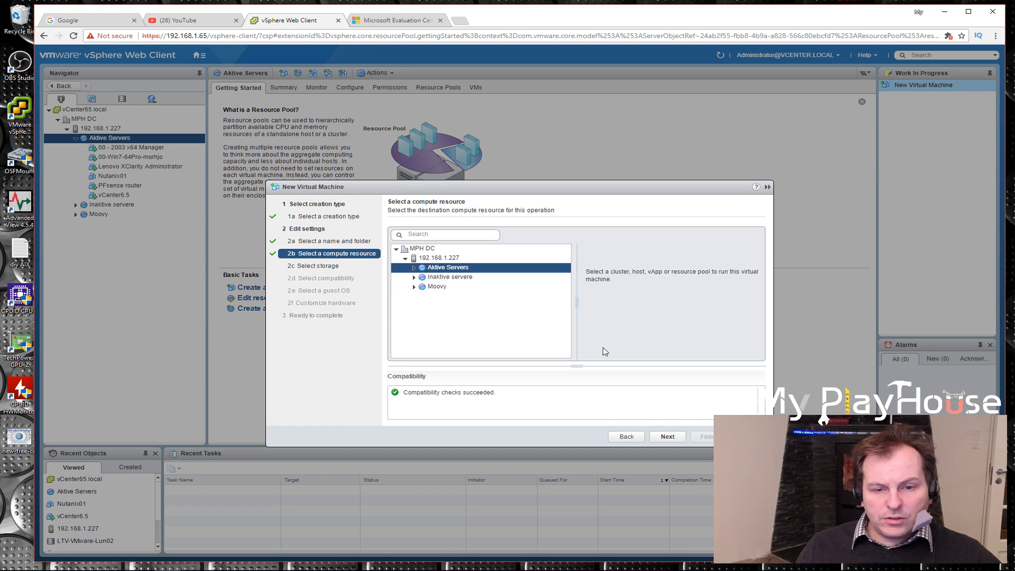
Accept Aktive Servers as the compute resource and choose the Disk3x256GB datastore for the virtual machine's files
left_click(667, 437)
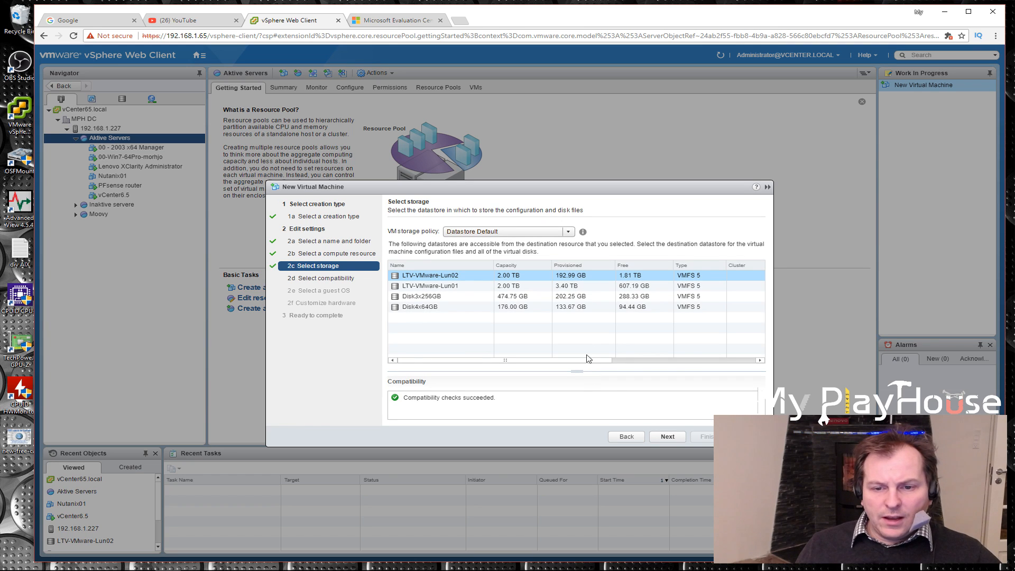
left_click(428, 299)
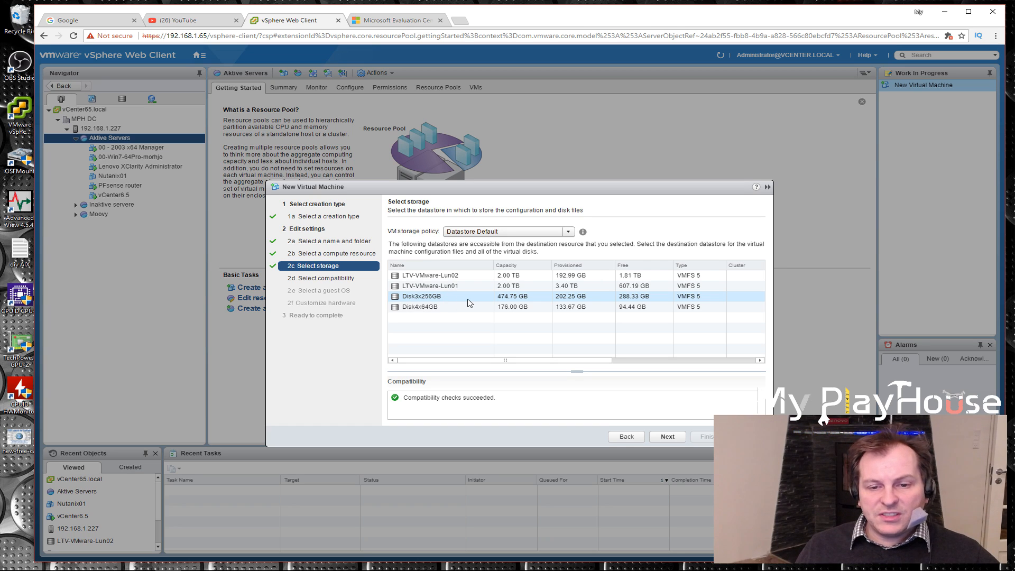
left_click(672, 437)
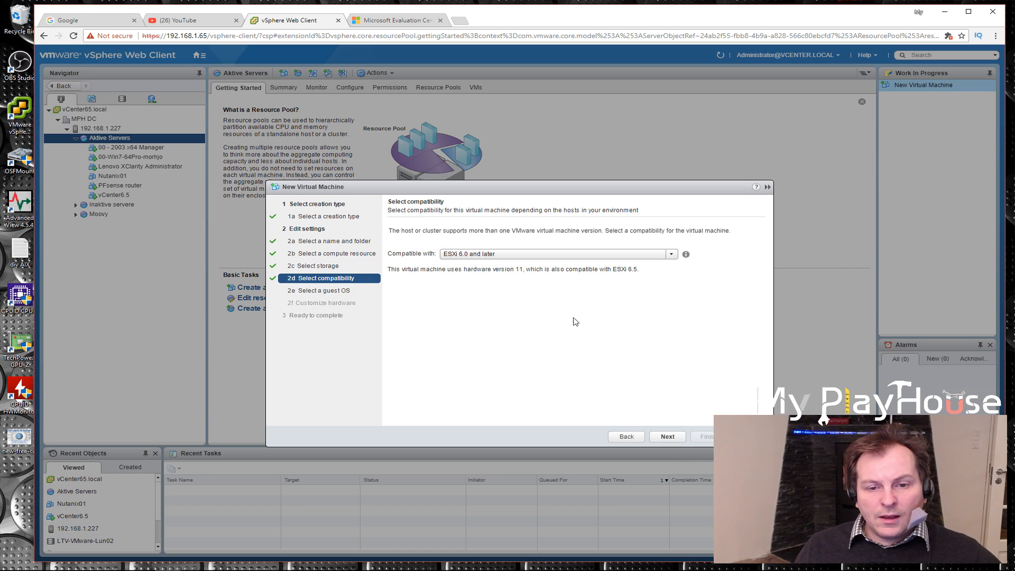
Set the virtual machine's compatibility to ESXi 6.0 and later
left_click(672, 255)
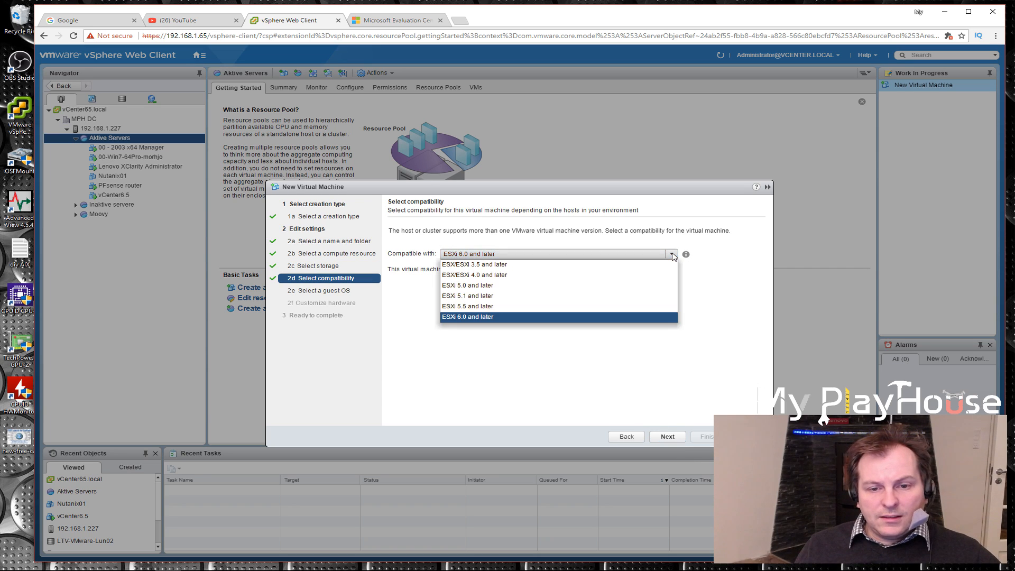
left_click(502, 319)
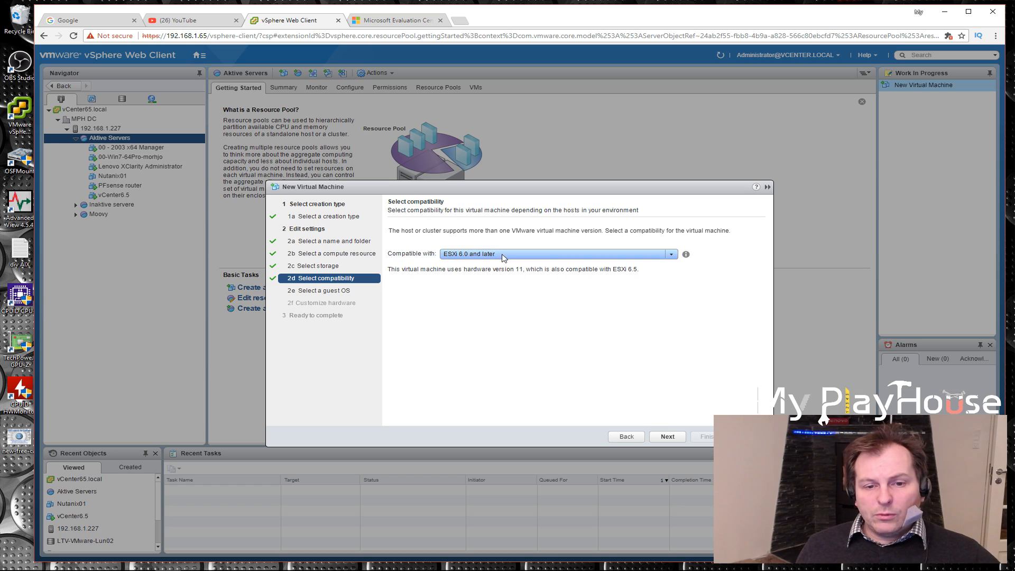
Accept the compatibility setting and choose Microsoft Windows Server 2016 (64-bit) in the Windows family as the guest OS
left_click(667, 437)
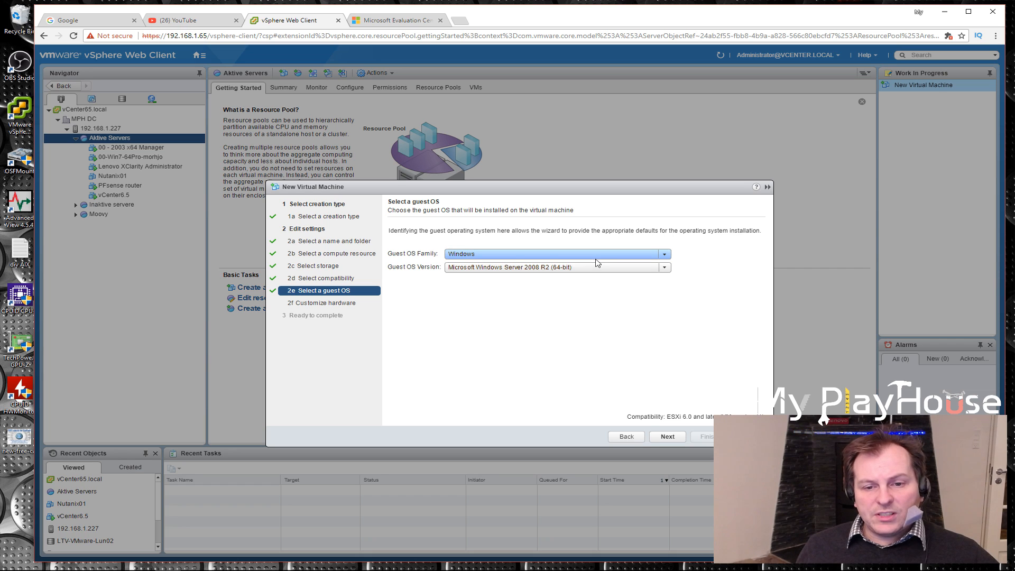
left_click(665, 255)
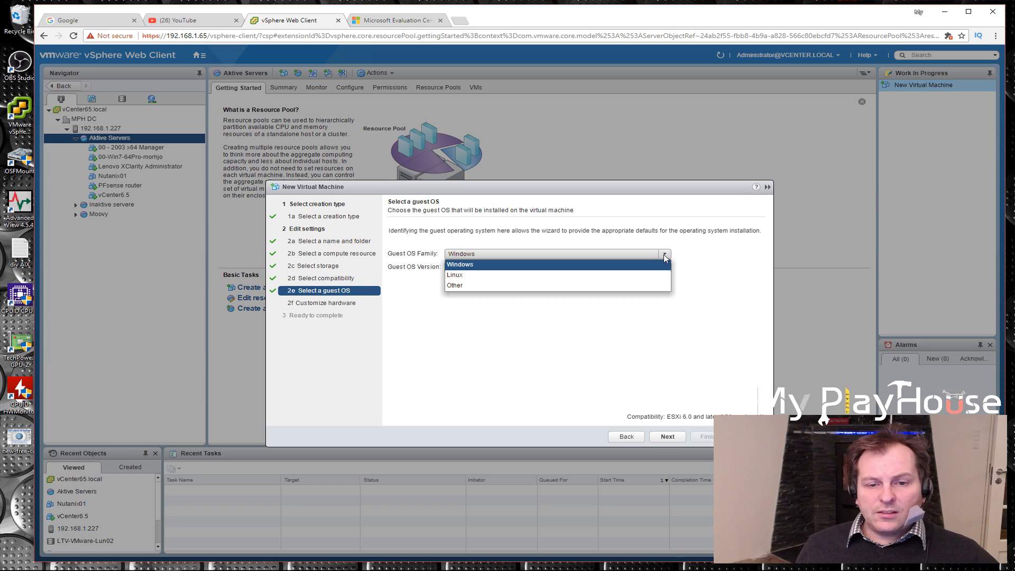
left_click(704, 256)
left_click(665, 268)
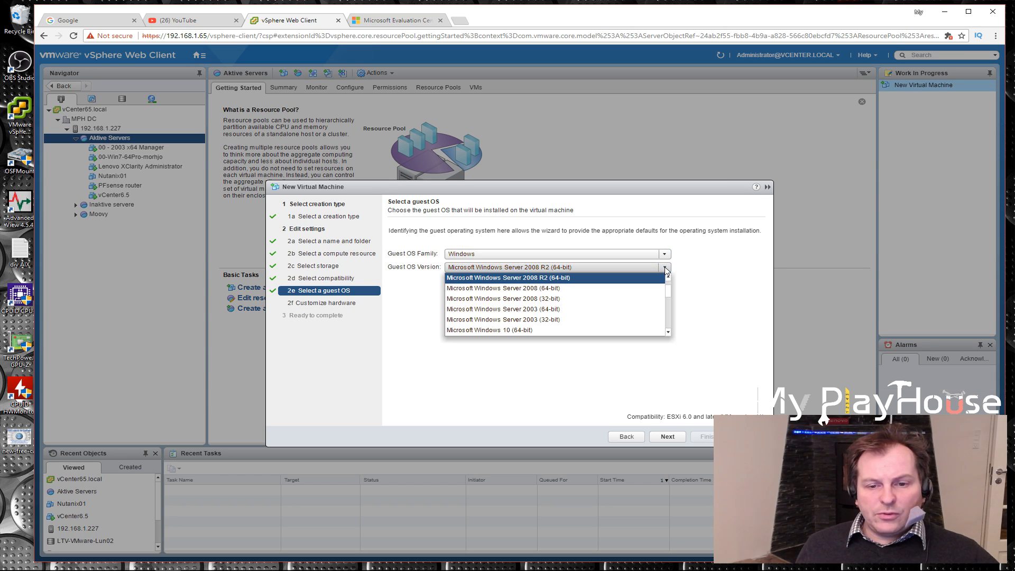
left_click(669, 279)
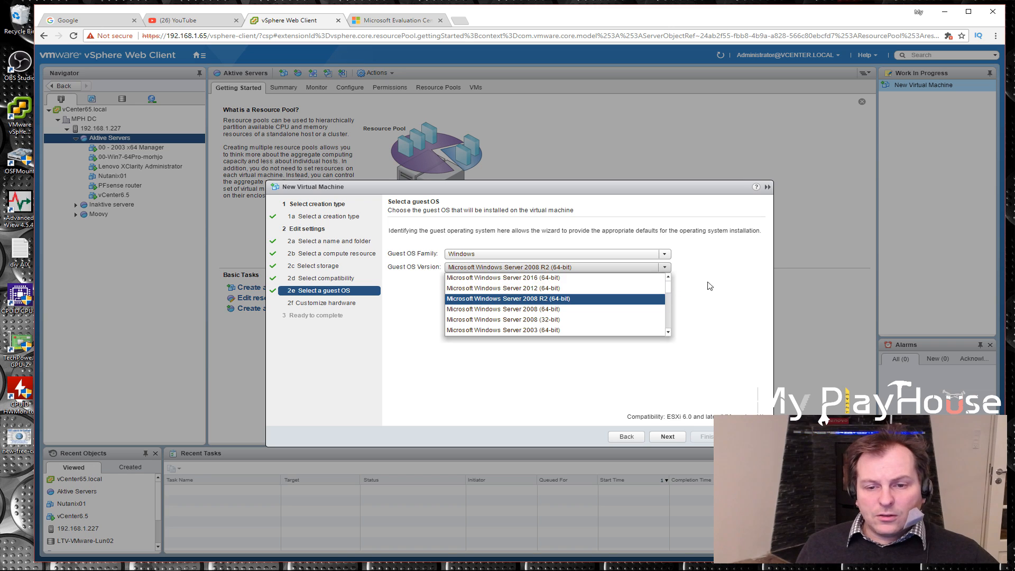
left_click(551, 280)
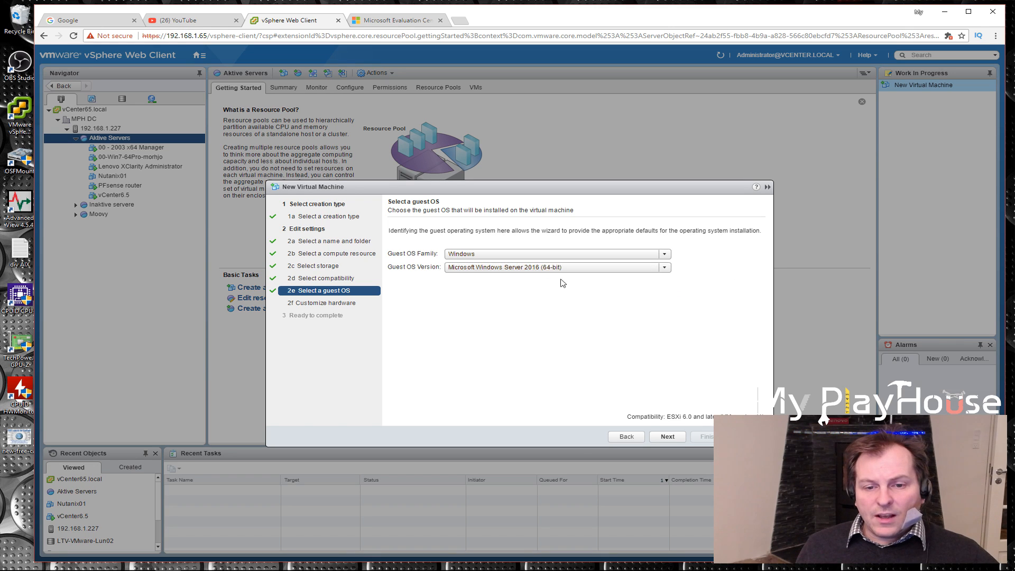
Look through the guest OS versions offered in the Other family, and return to Windows with Microsoft Windows Server 2016 (64-bit)
left_click(665, 255)
left_click(513, 285)
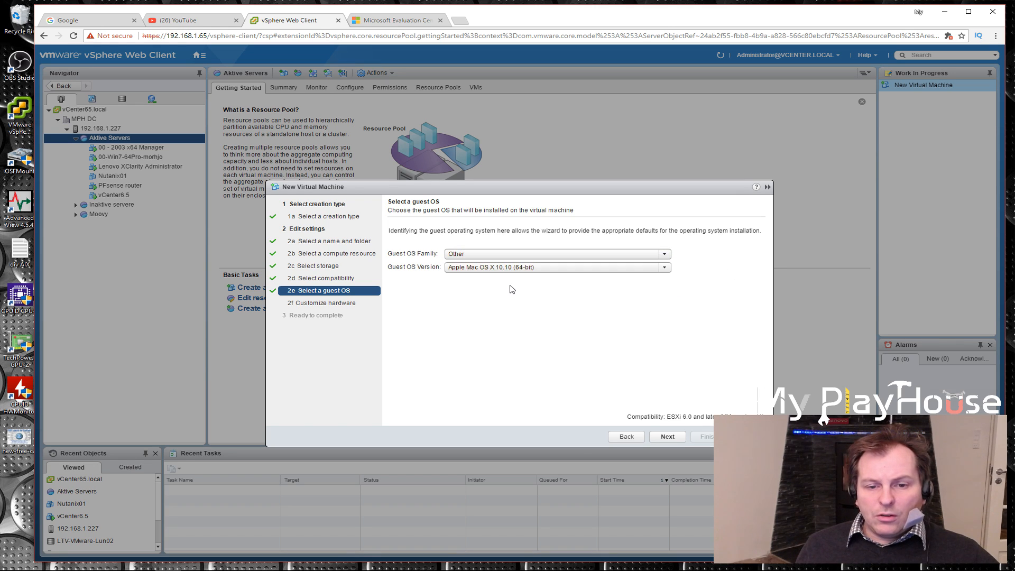
left_click(664, 267)
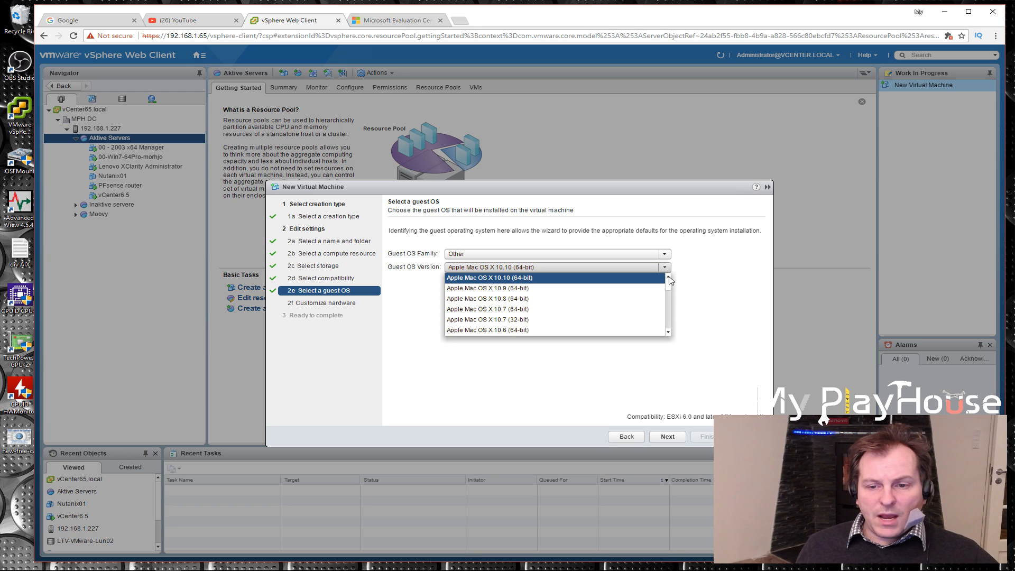
left_click_drag(669, 288, 663, 342)
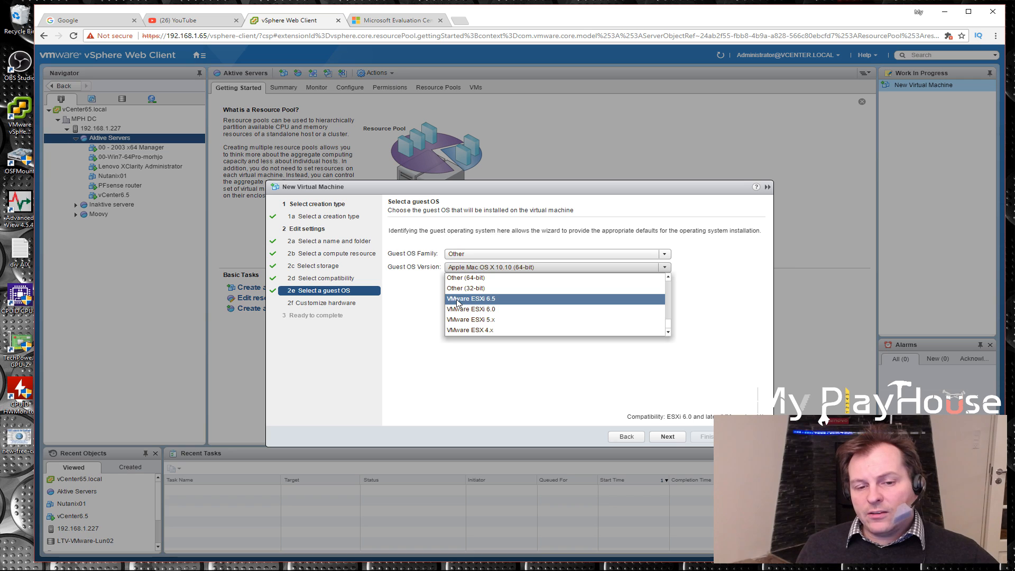
scroll(670, 320, "up", 1)
scroll(669, 317, "up", 4)
scroll(669, 313, "up", 3)
scroll(670, 306, "up", 2)
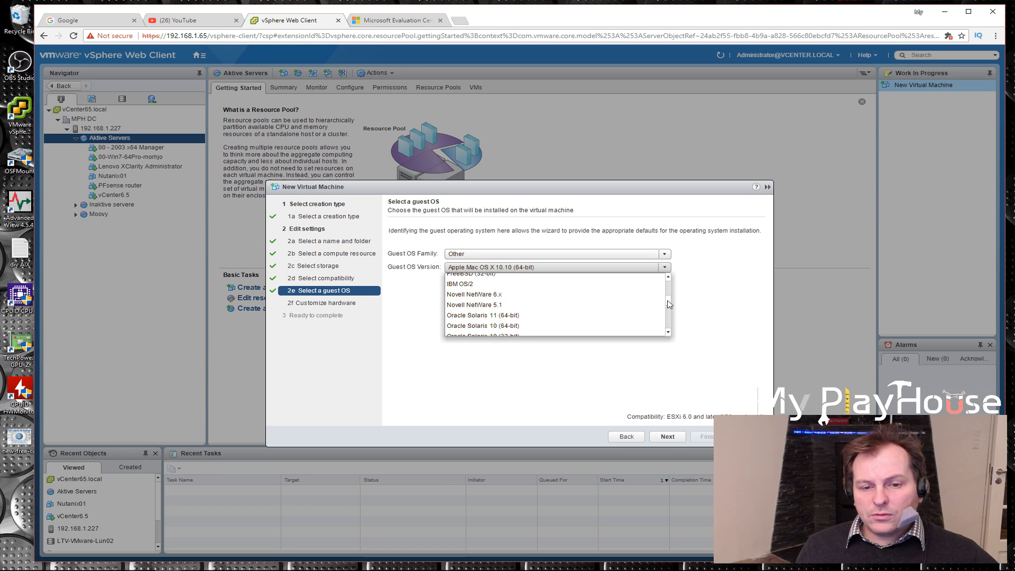
scroll(669, 302, "up", 5)
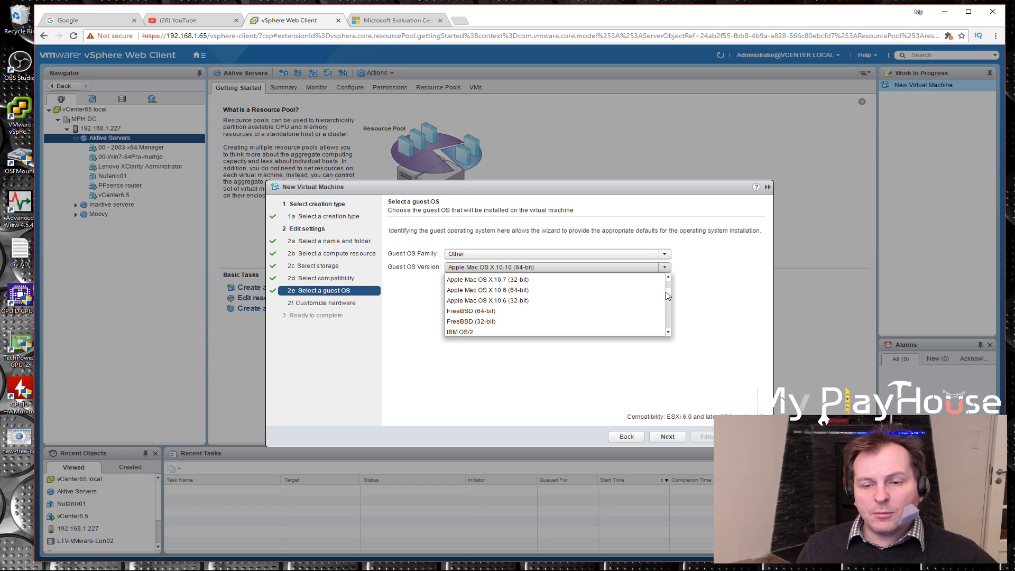
left_click(574, 255)
left_click(464, 264)
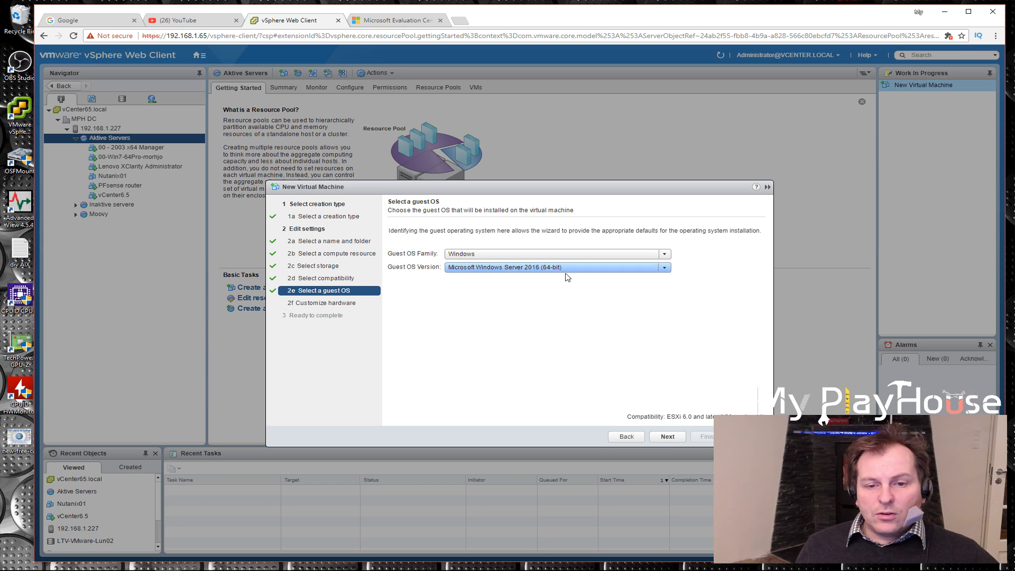
Continue to the hardware customization and give the virtual machine 2 CPUs
left_click(677, 440)
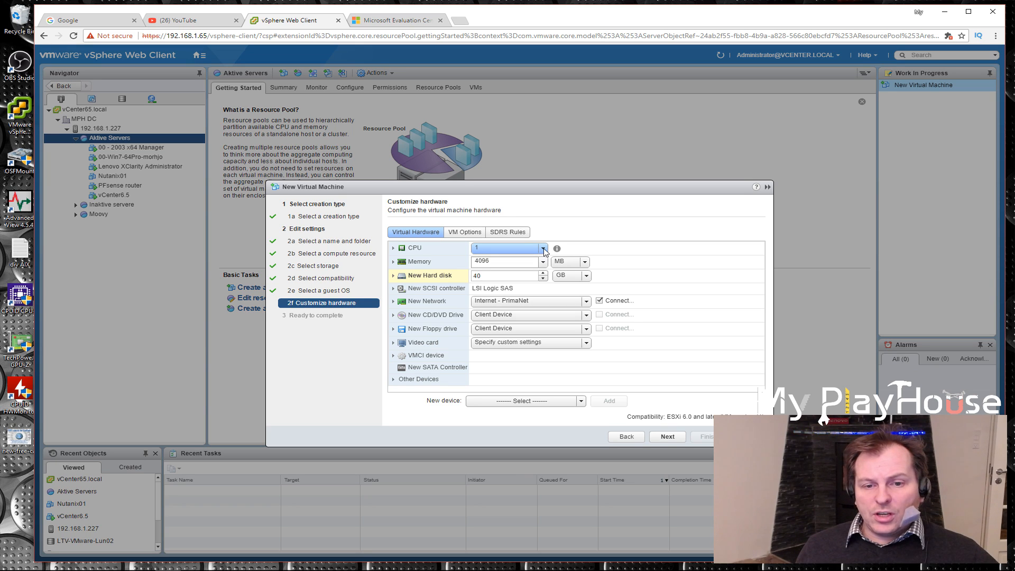
left_click(543, 248)
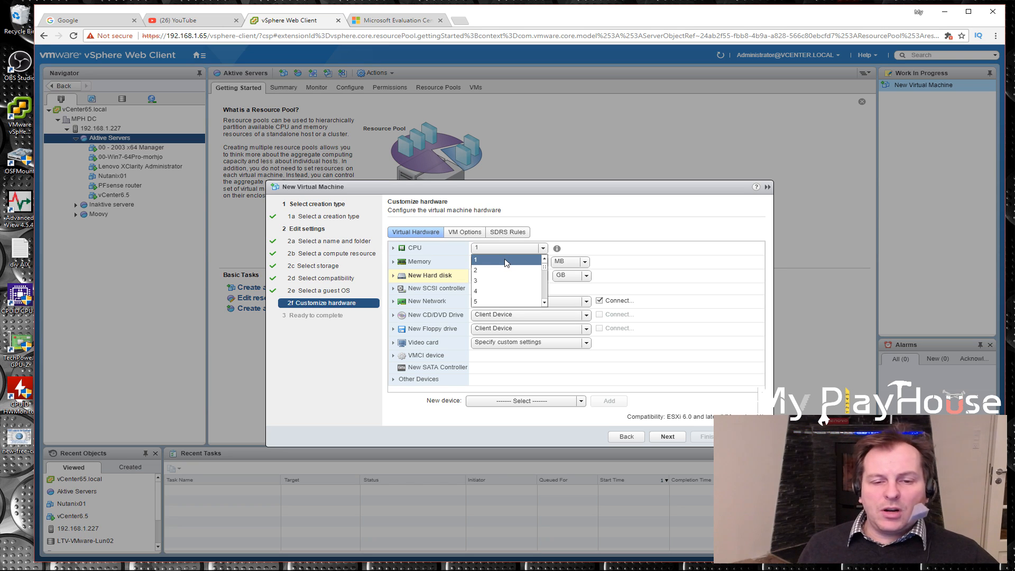
left_click(497, 270)
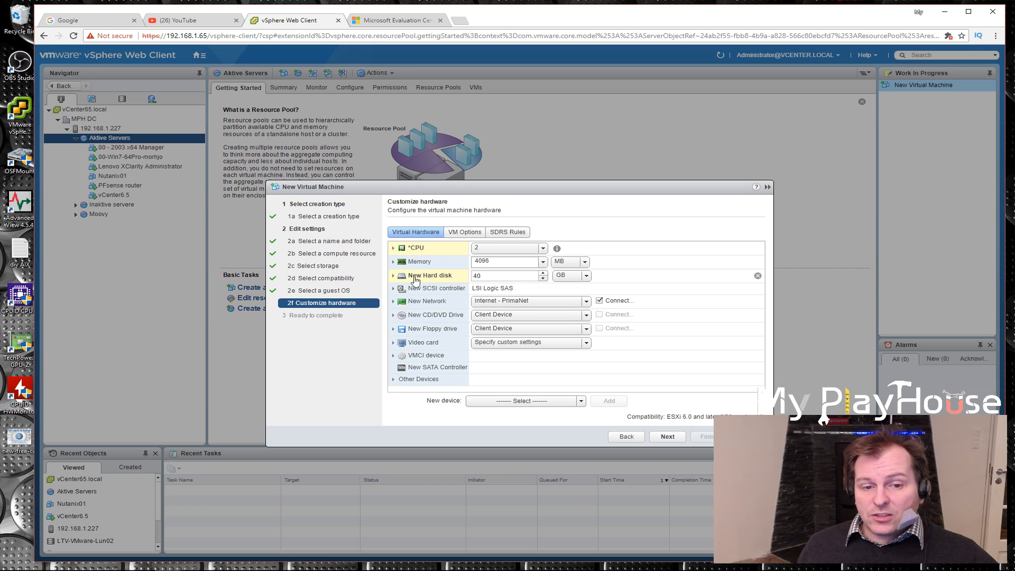
Set the new hard disk's provisioning to Thin provision and collapse the disk's detailed settings
left_click(394, 276)
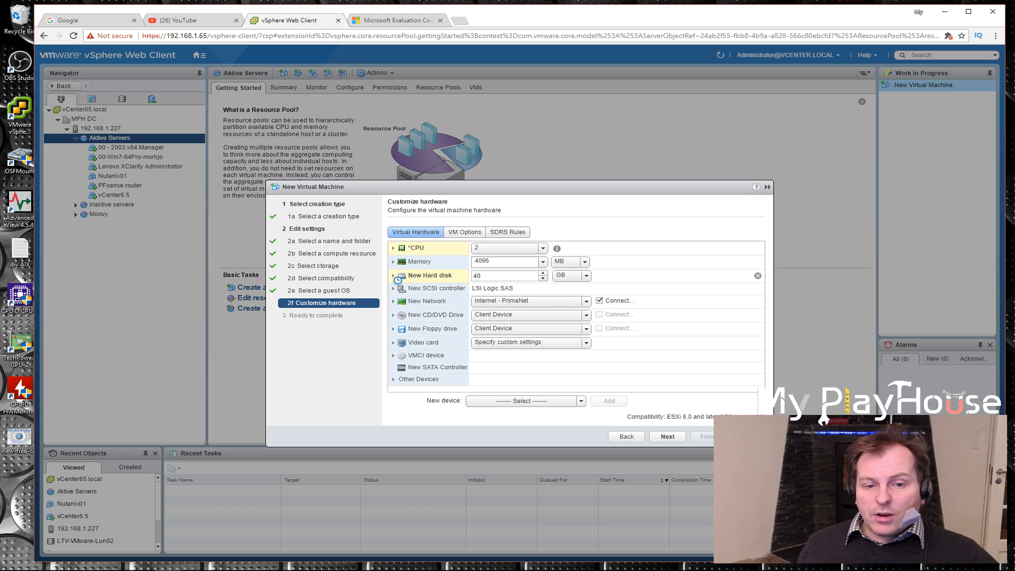
scroll(548, 295, "down", 3)
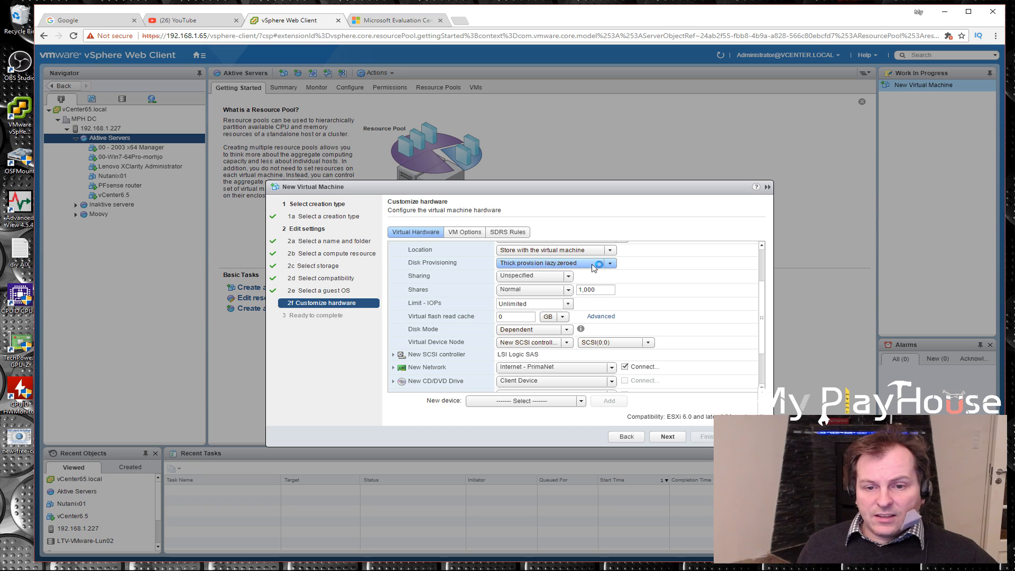
left_click(610, 263)
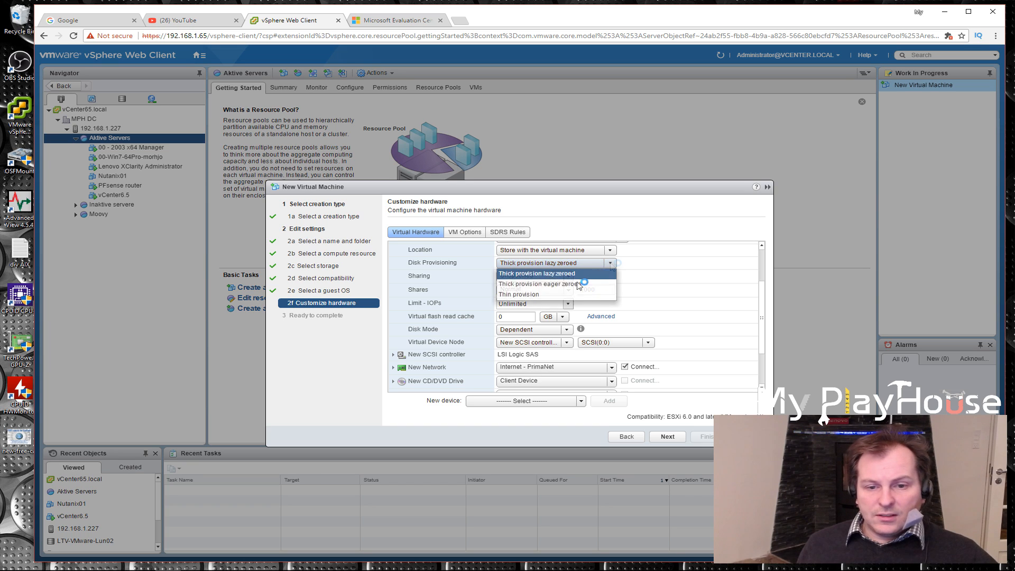
left_click(514, 295)
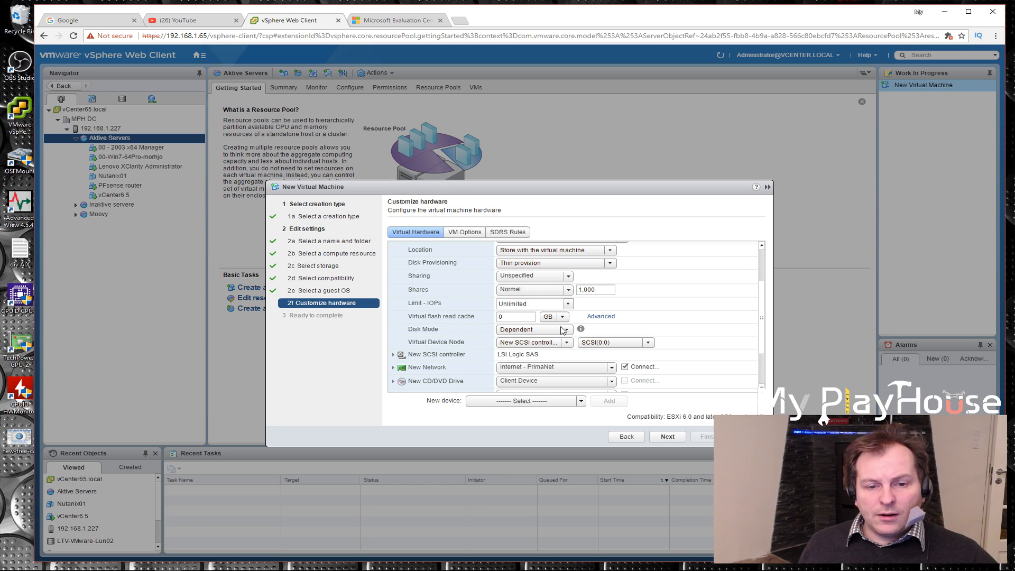
scroll(766, 332, "up", 2)
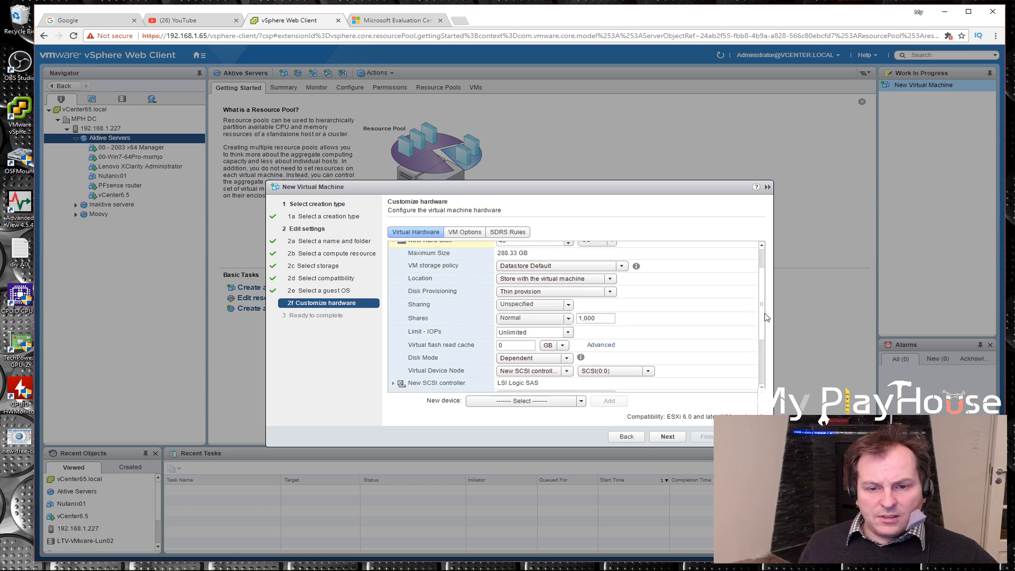
scroll(768, 315, "up", 1)
scroll(768, 316, "up", 2)
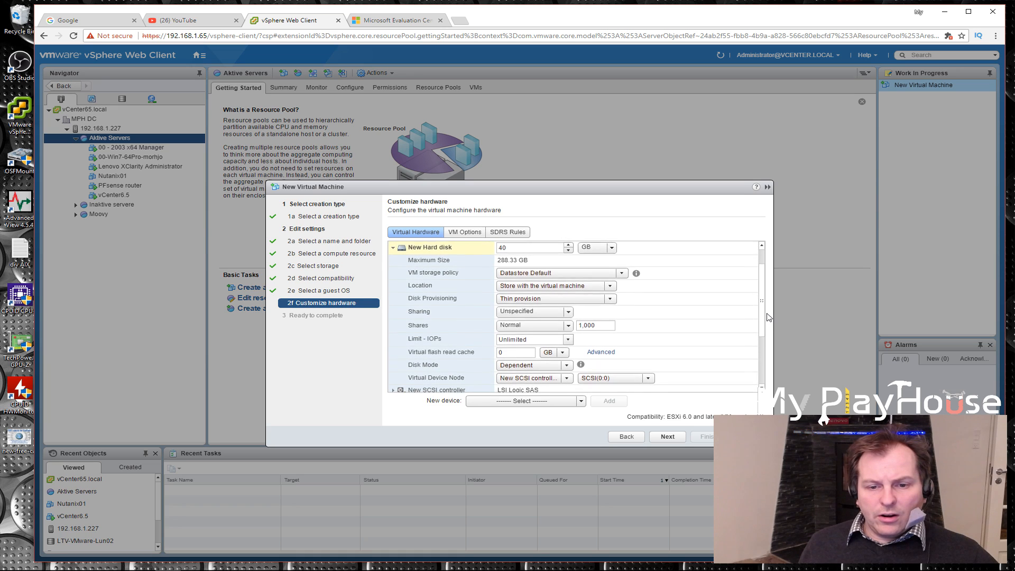
left_click(393, 275)
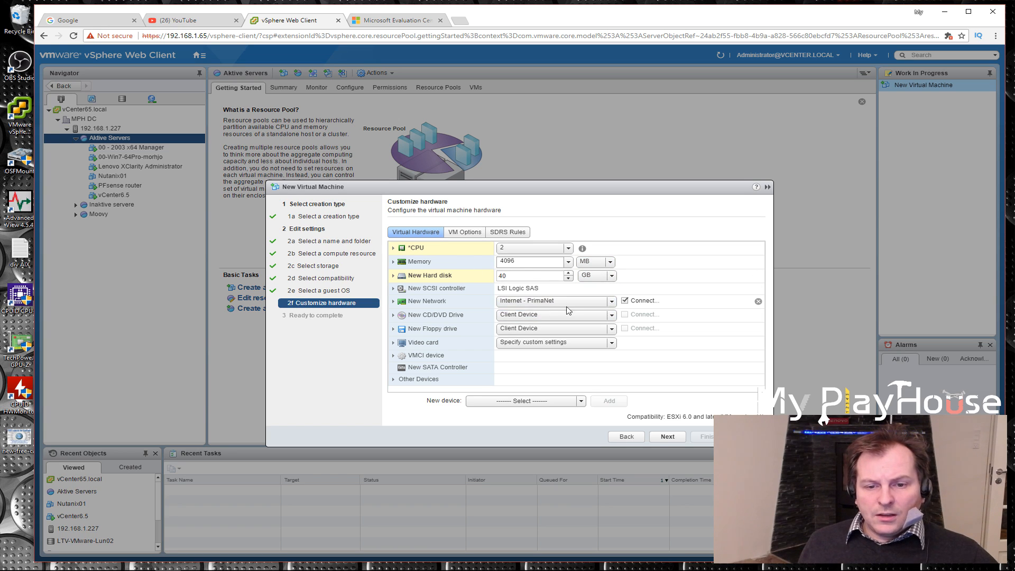
Connect the new network adapter to VM Network and set the CD/DVD drive to use a Datastore ISO File
left_click(611, 302)
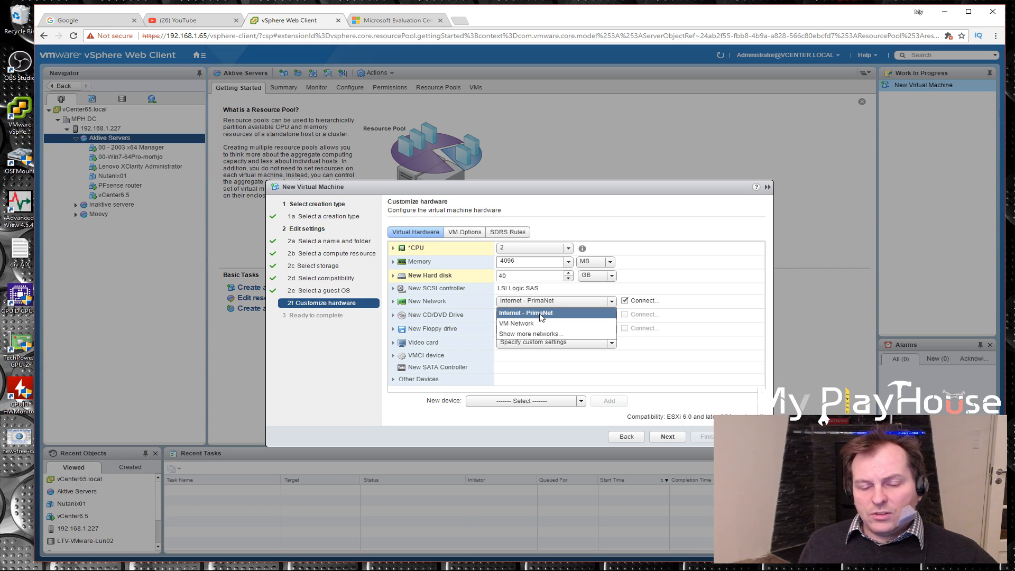
left_click(520, 325)
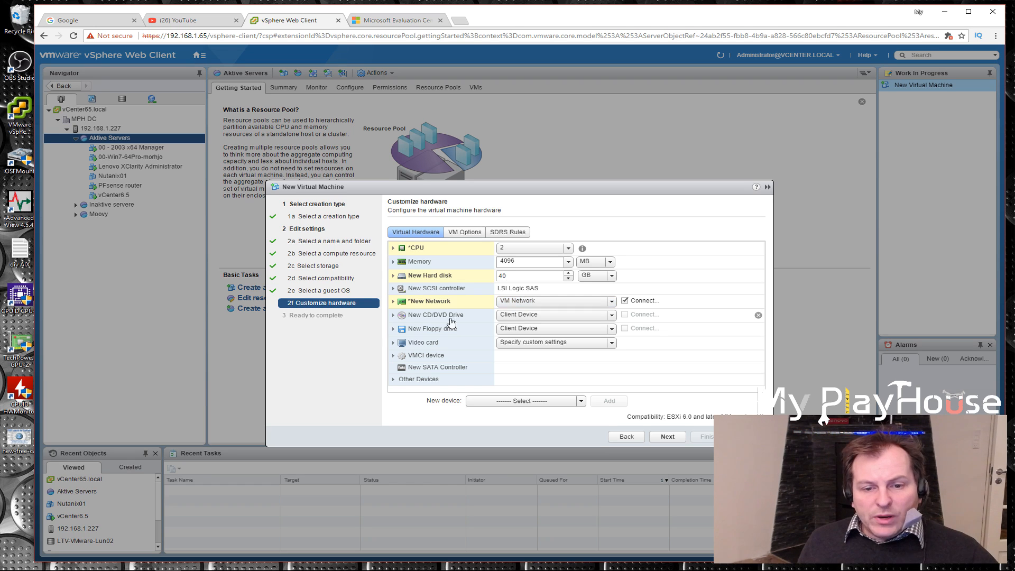
left_click(612, 317)
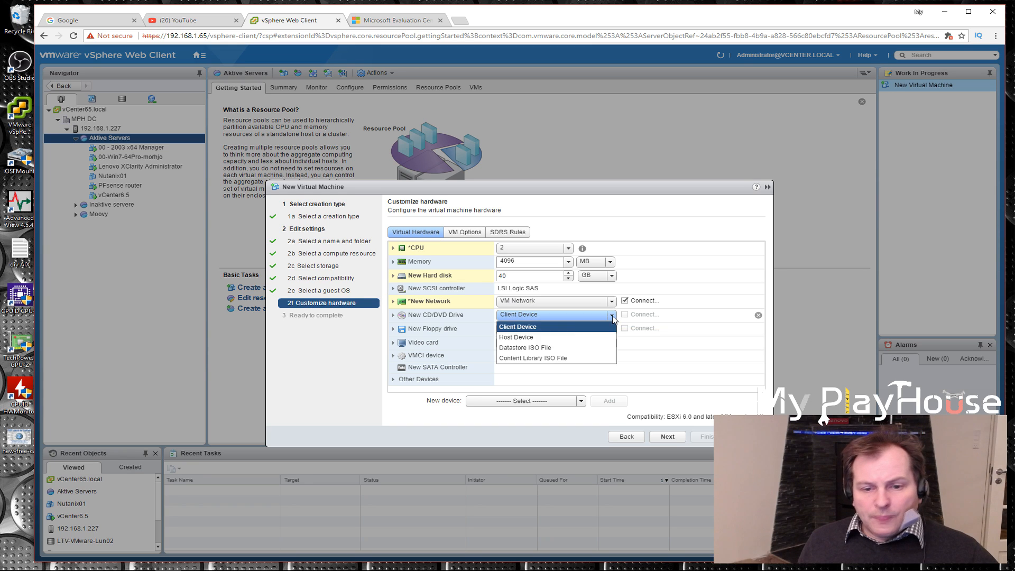
left_click(512, 349)
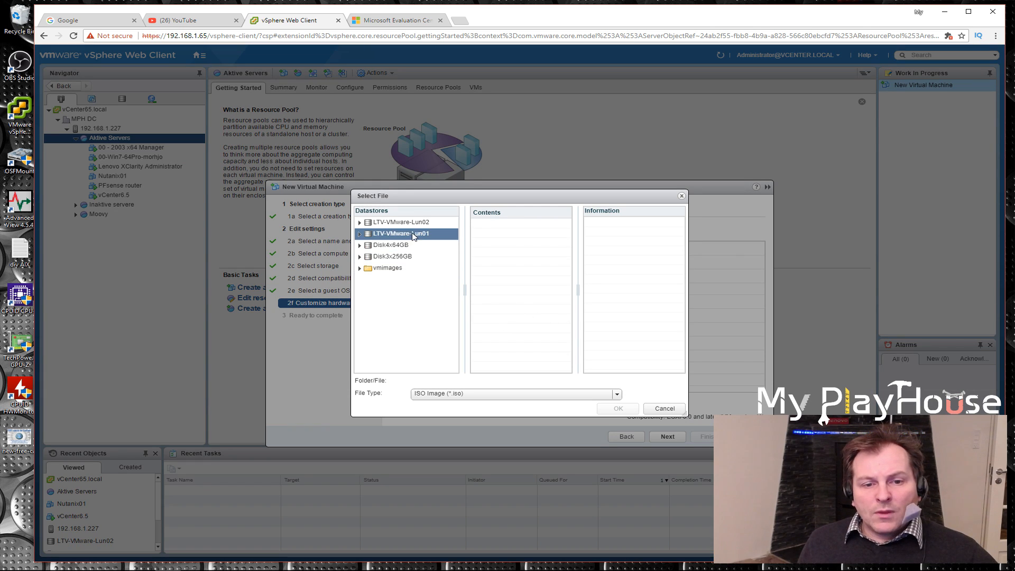
Mount the third ISO from LTV-VMware-Lun02's inst_prog/Microsoft Server/Windows Server 2016 folder in the CD/DVD drive and enable its connection at power on
left_click(379, 225)
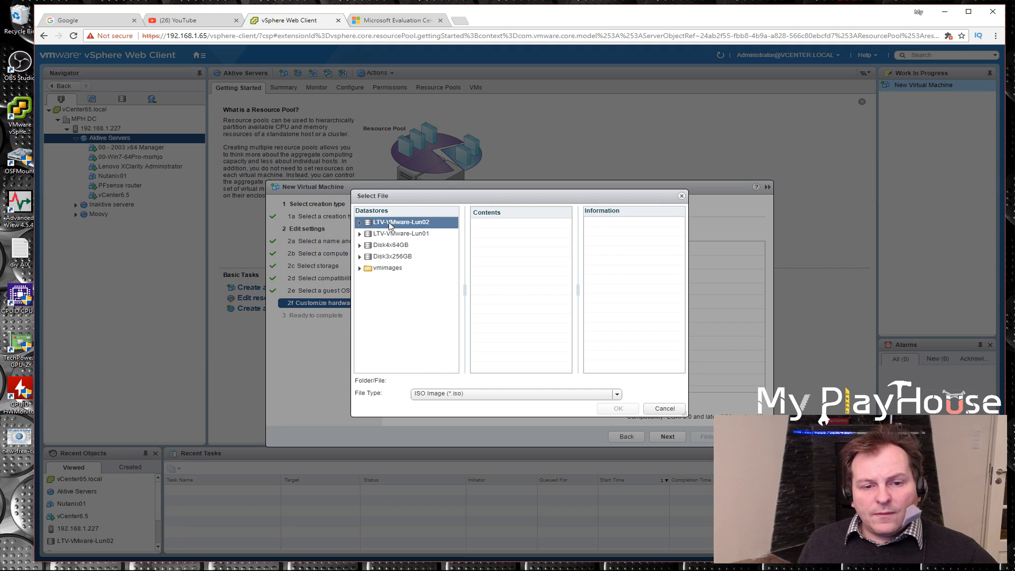
left_click(389, 224)
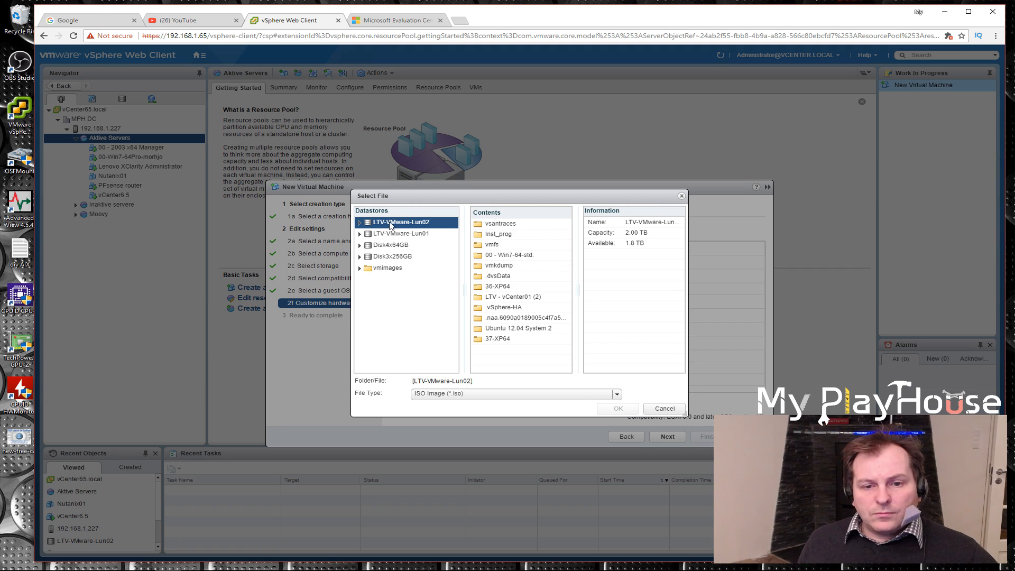
double_click(499, 234)
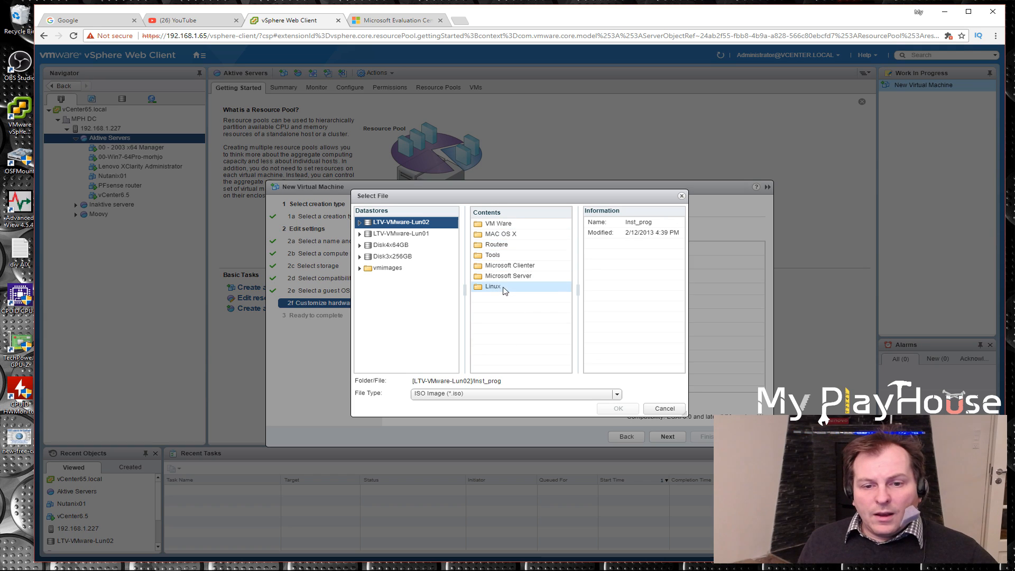
double_click(503, 279)
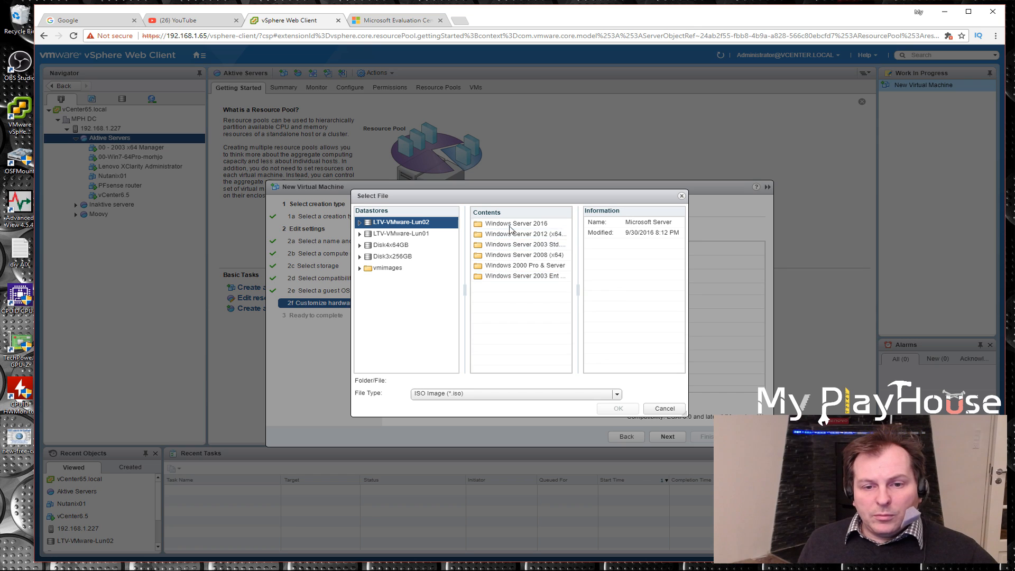
double_click(509, 226)
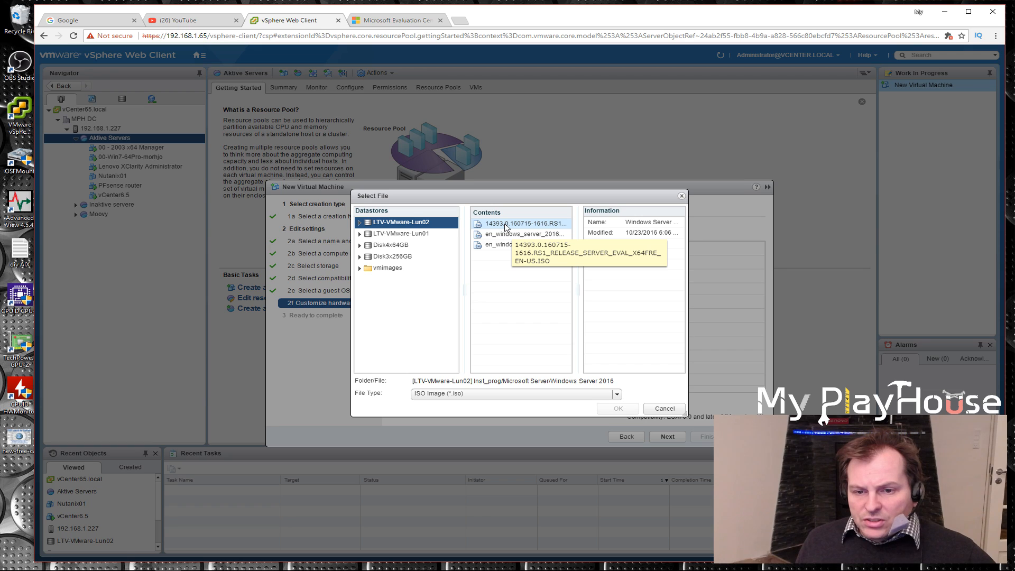
left_click(525, 245)
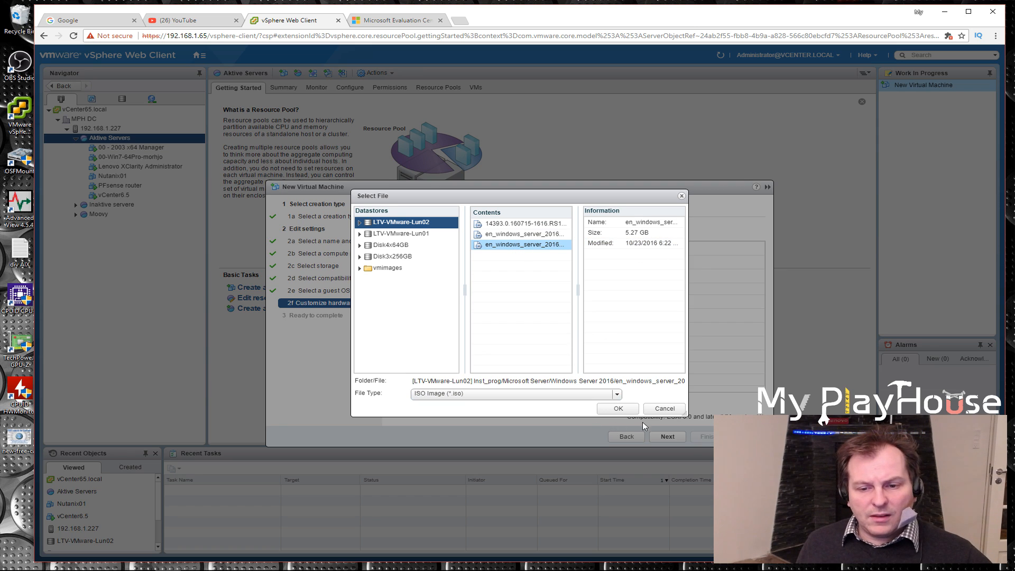
left_click(618, 409)
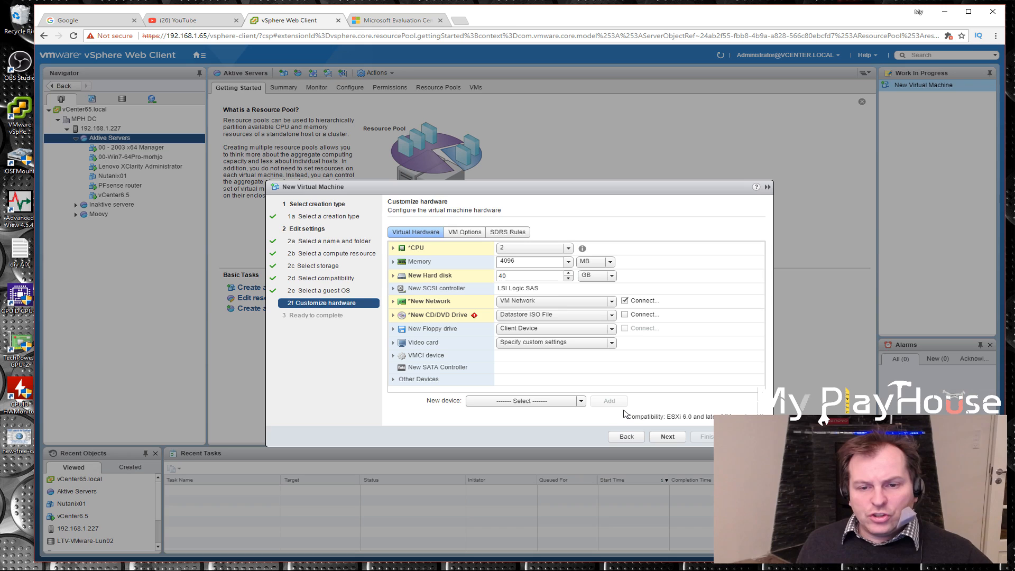
left_click(625, 315)
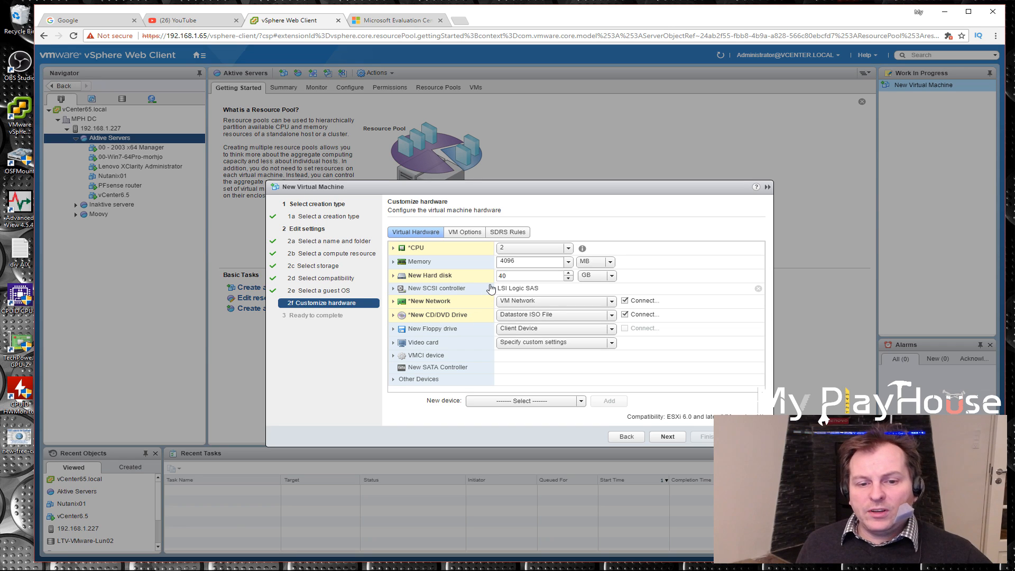
Expand the new floppy drive's settings and check its media source options, keeping Client Device selected
left_click(400, 330)
left_click(611, 329)
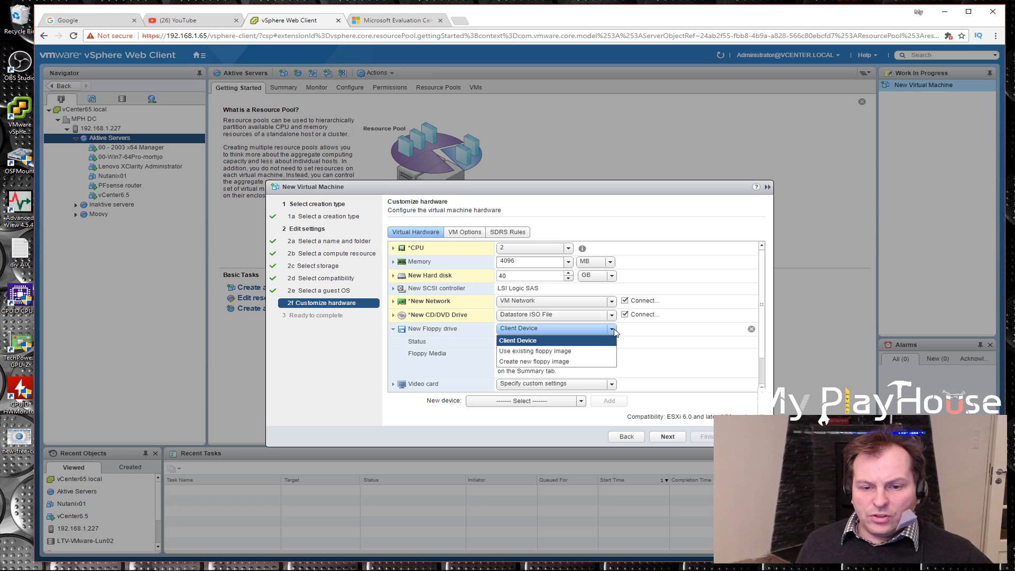
left_click(669, 336)
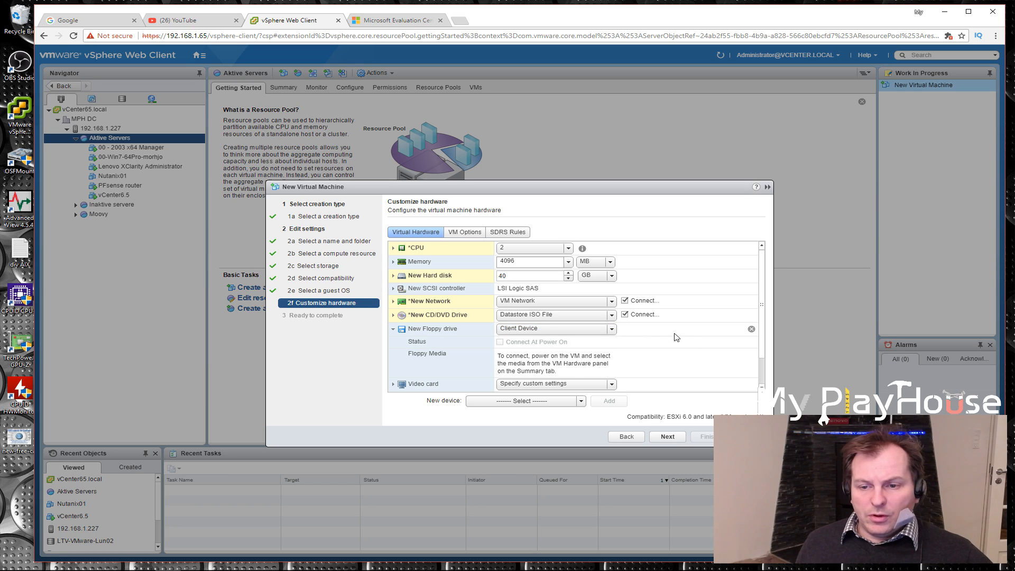
Remove the new floppy drive, review the virtual machine's summary including its resource pool, and finish creating it
left_click(751, 330)
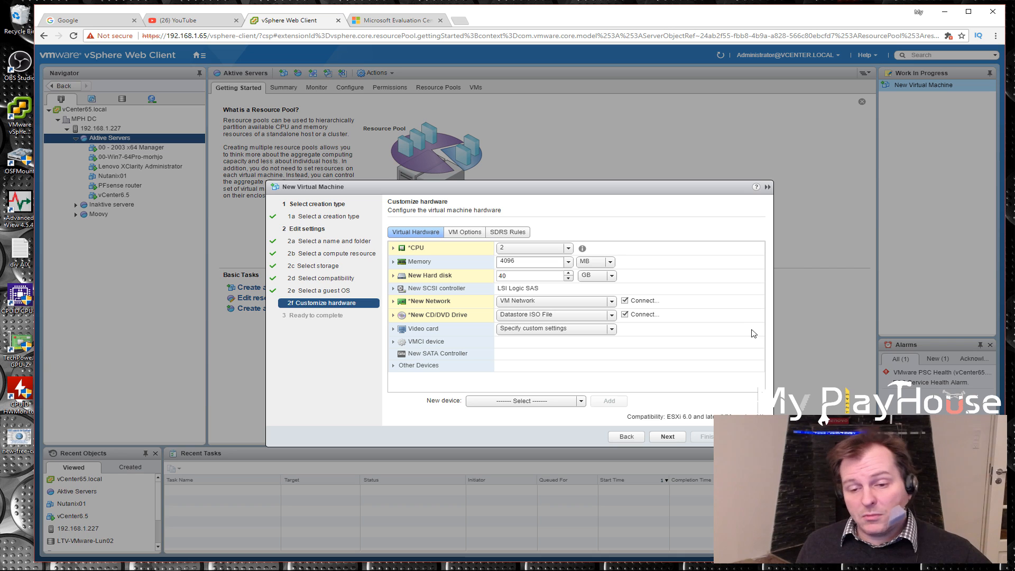
left_click(668, 436)
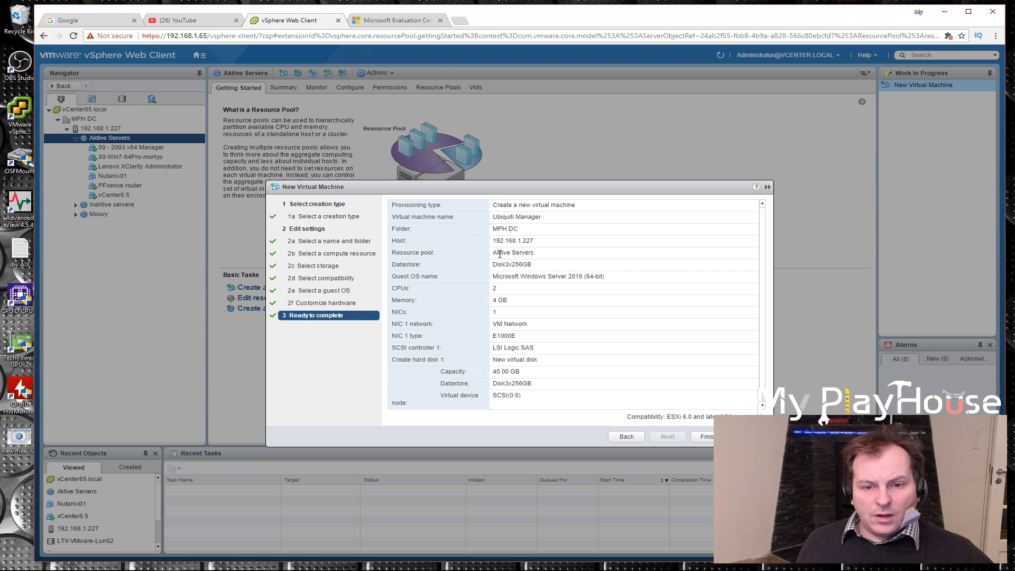
left_click_drag(493, 253, 534, 253)
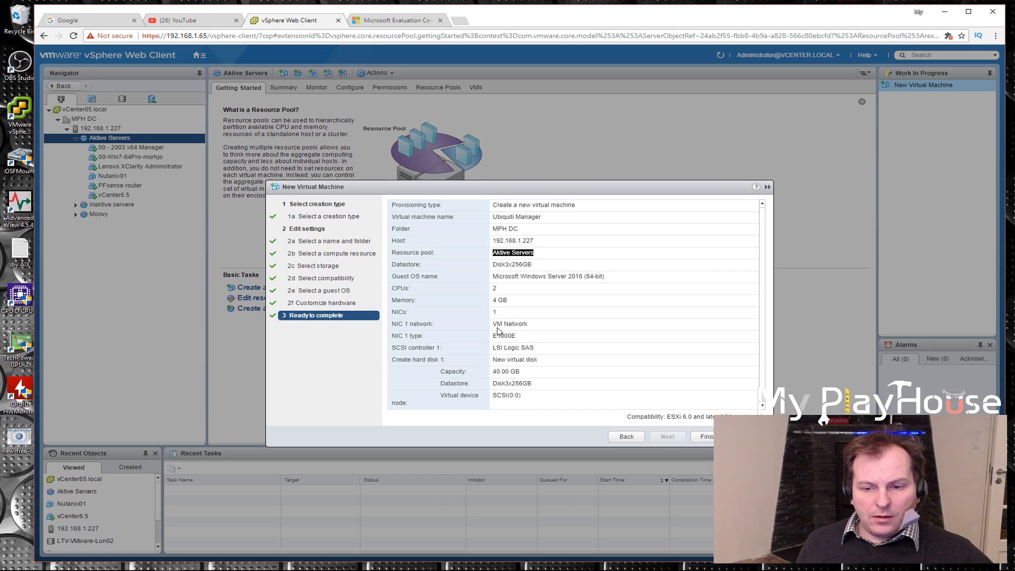
left_click(710, 437)
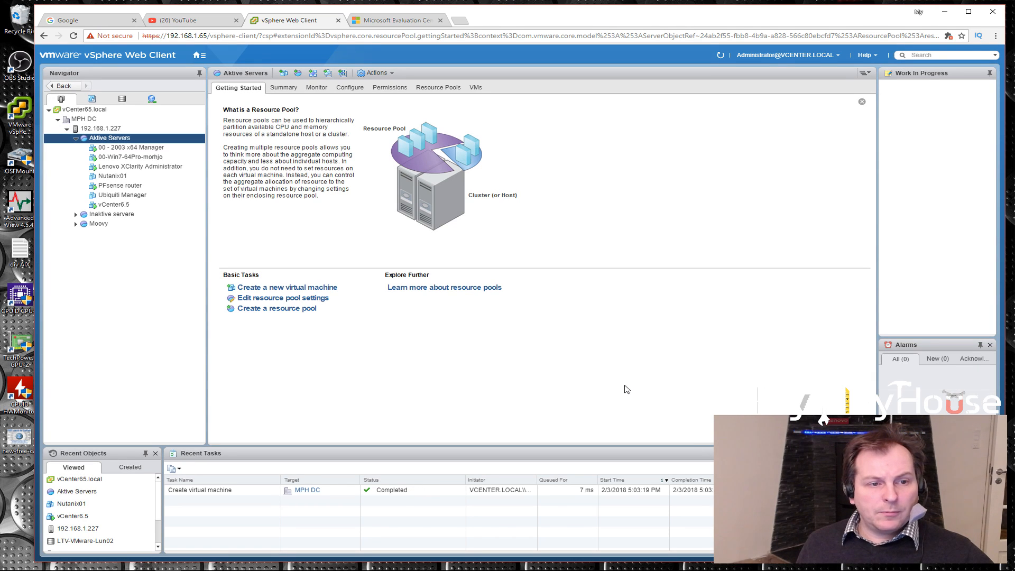
Open the Ubiquiti Manager VM in VMware Remote Console, always trusting the host's certificate and connecting anyway
left_click(116, 197)
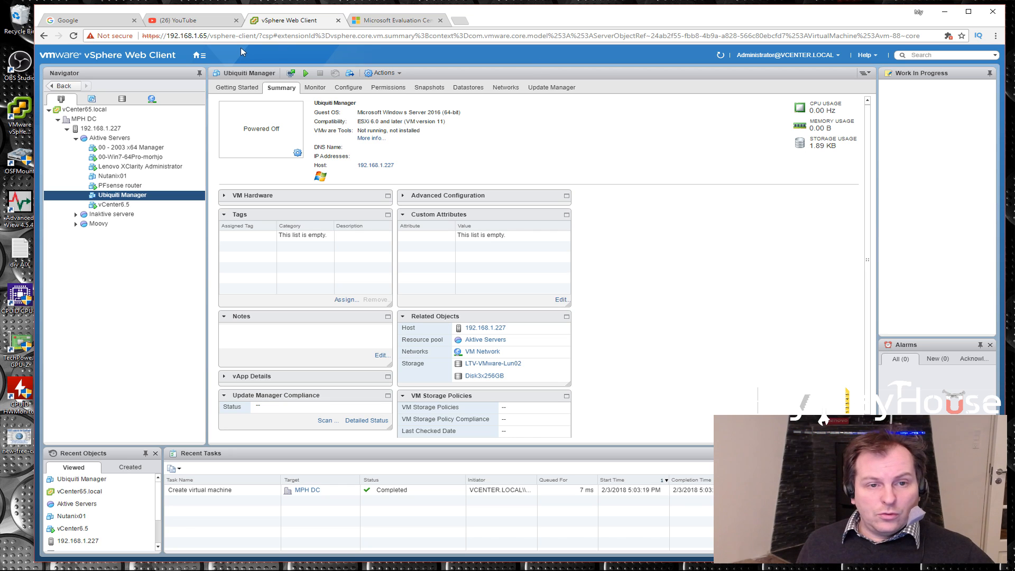
left_click(290, 74)
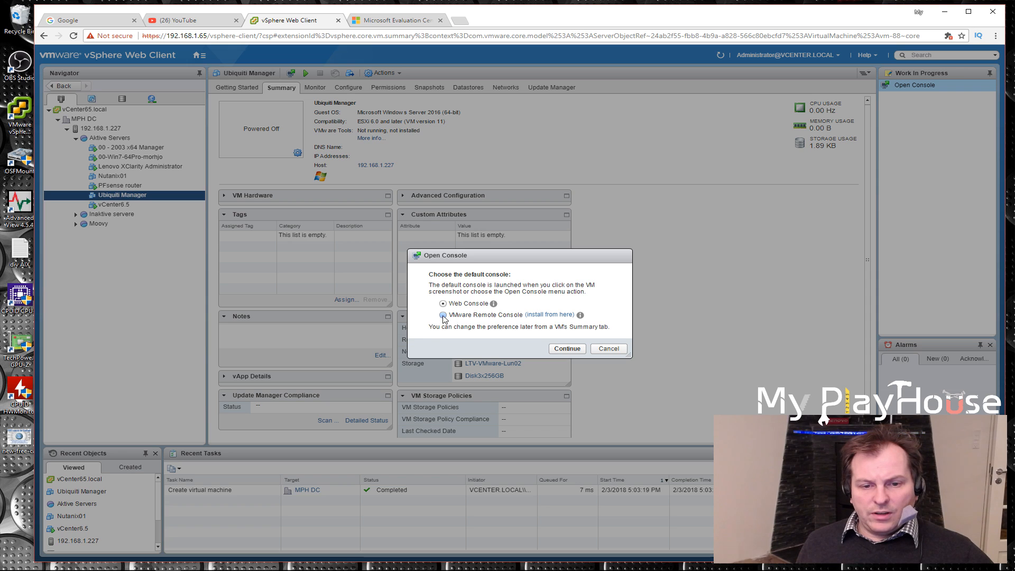
left_click(573, 349)
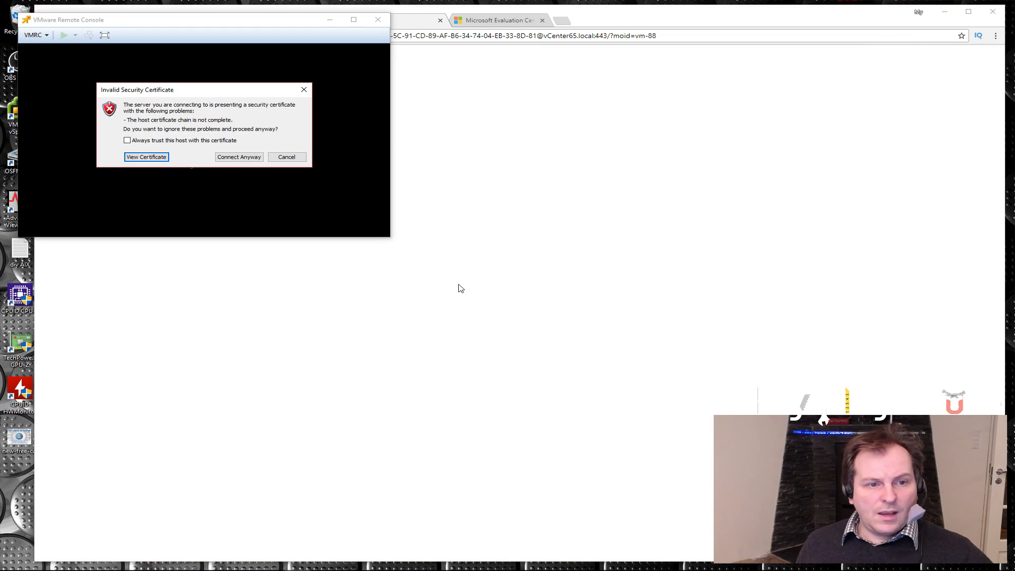
left_click(128, 141)
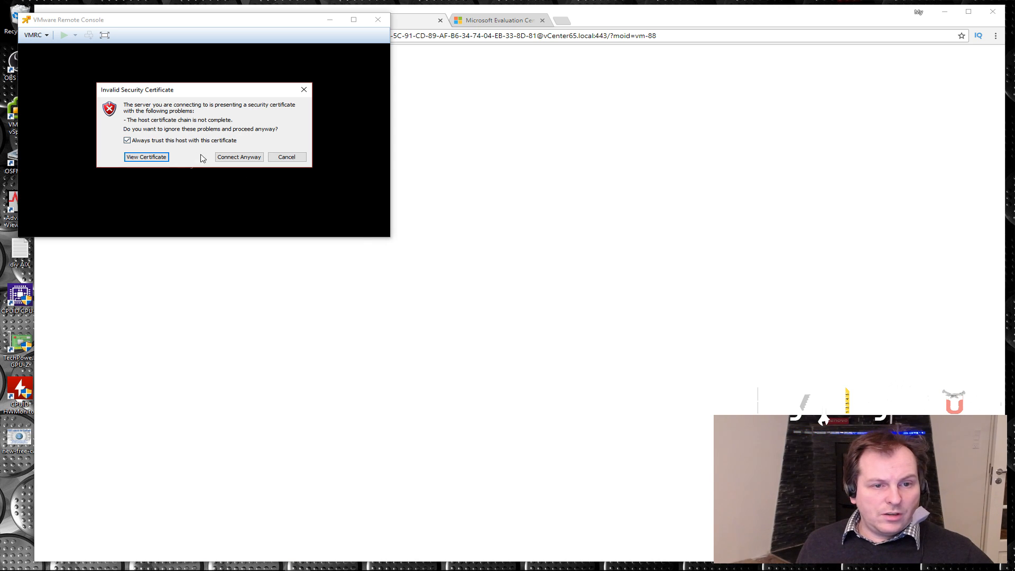
left_click(232, 161)
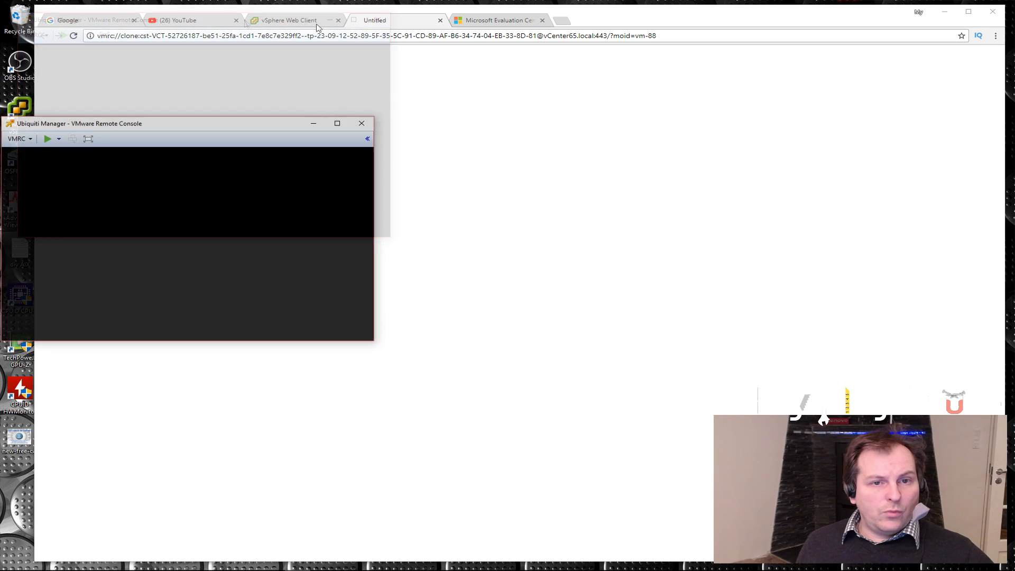
Place the remote console window over the vSphere Web Client and power on the Ubiquiti Manager VM
left_click(296, 21)
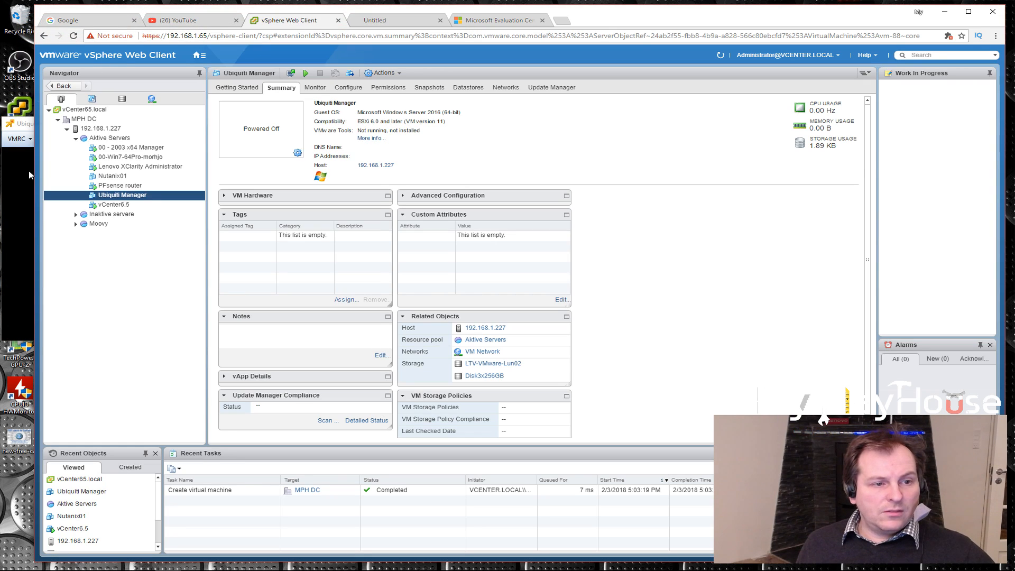
left_click_drag(163, 124, 498, 73)
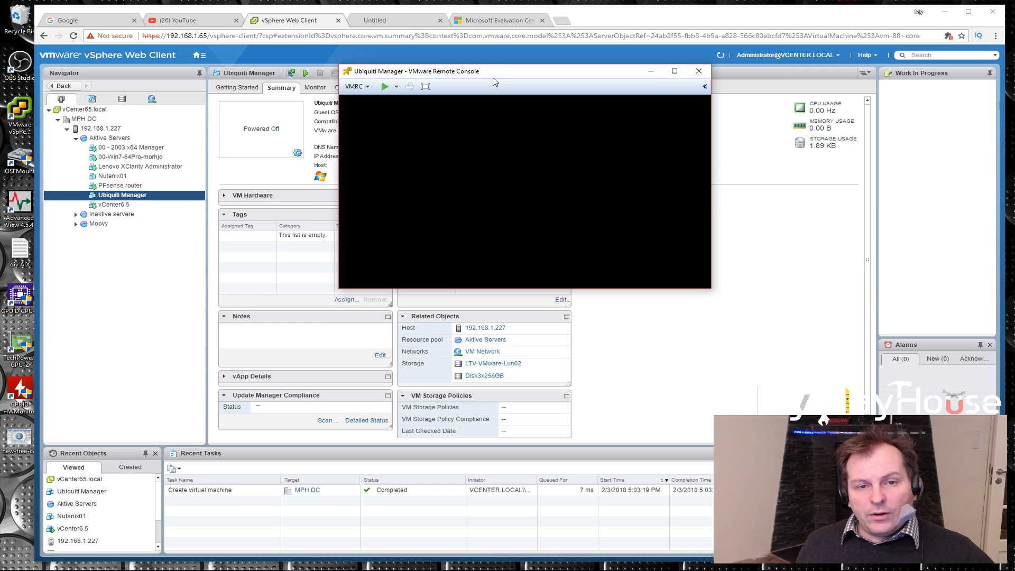
left_click(396, 88)
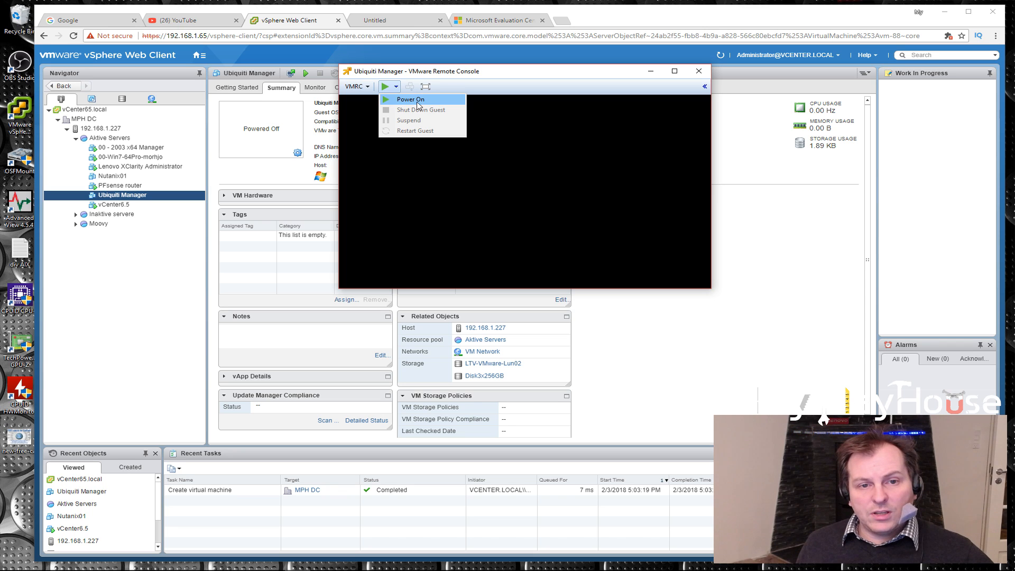
left_click(399, 101)
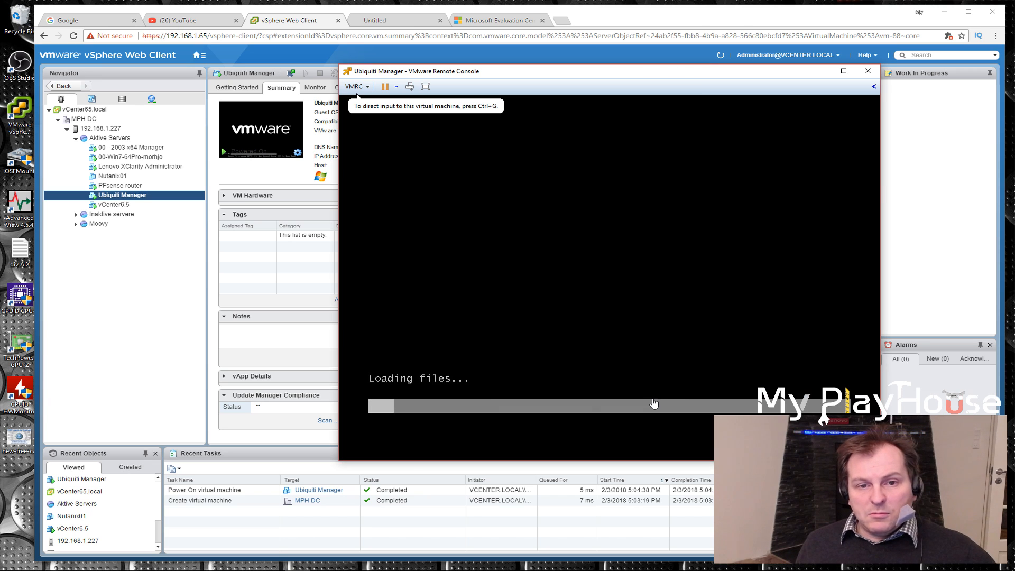
left_click_drag(679, 77, 629, 66)
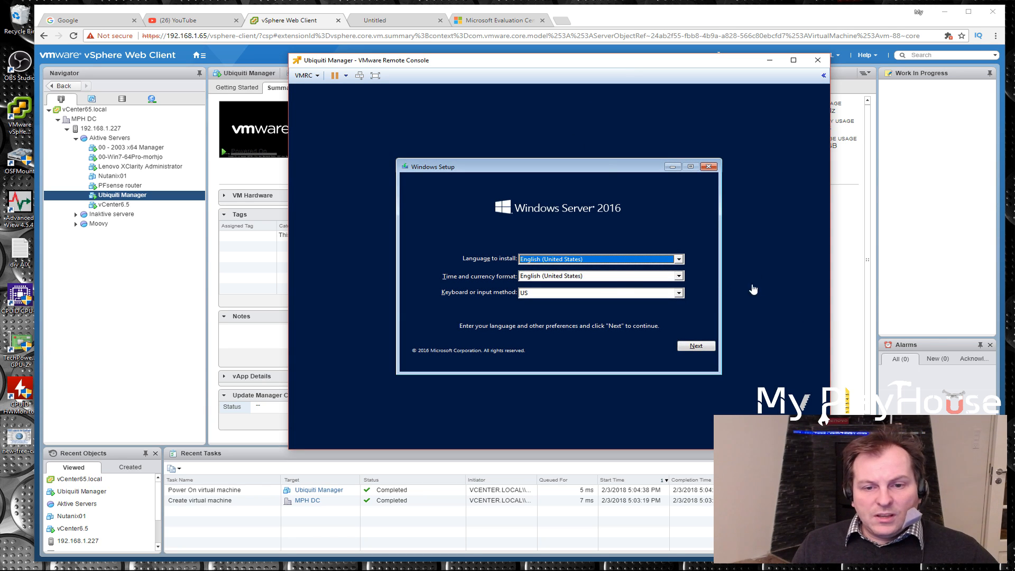
Set Windows Setup's time and currency format to Danish (Denmark) and start the installation
left_click(679, 279)
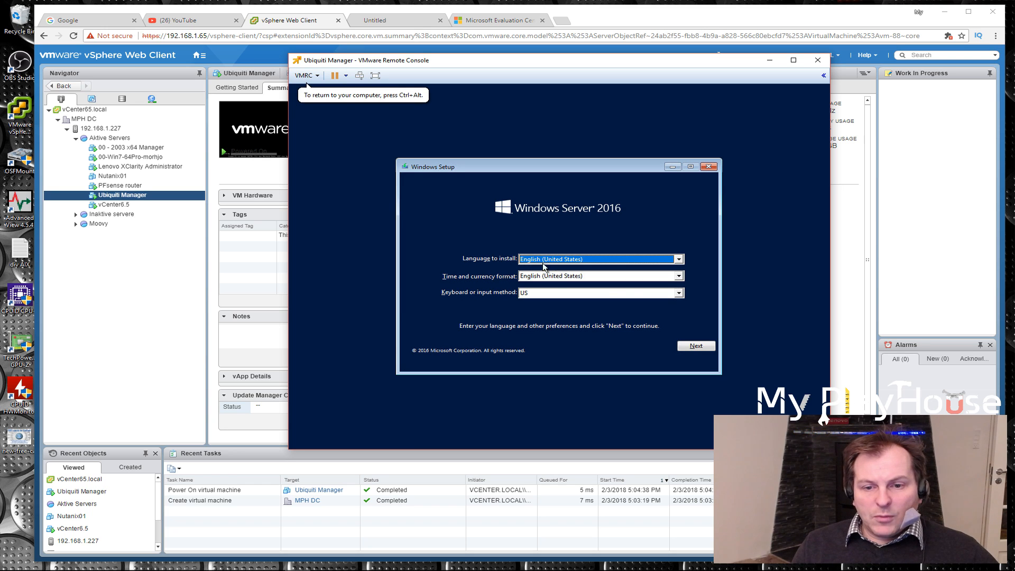
left_click(679, 277)
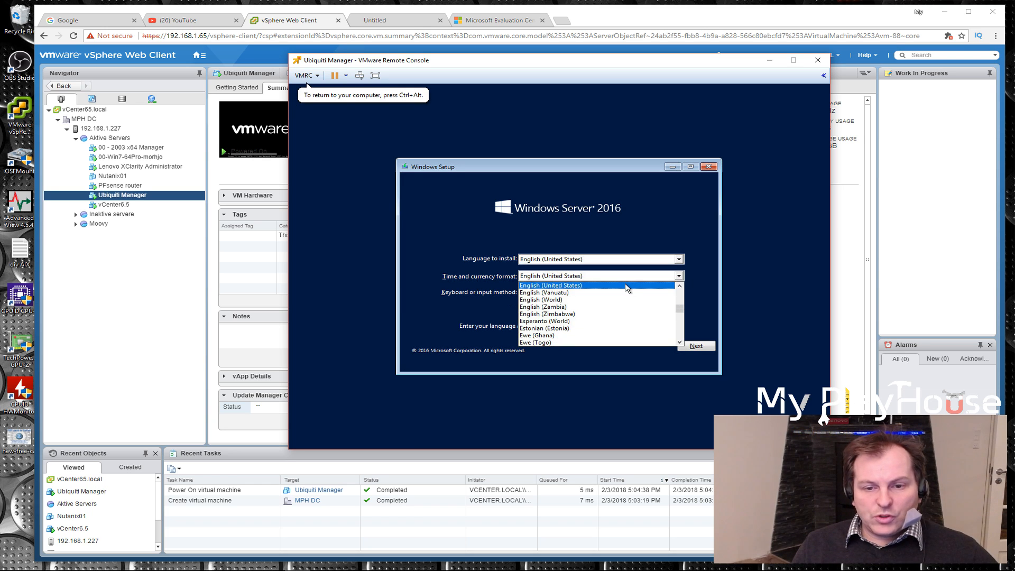
key("d")
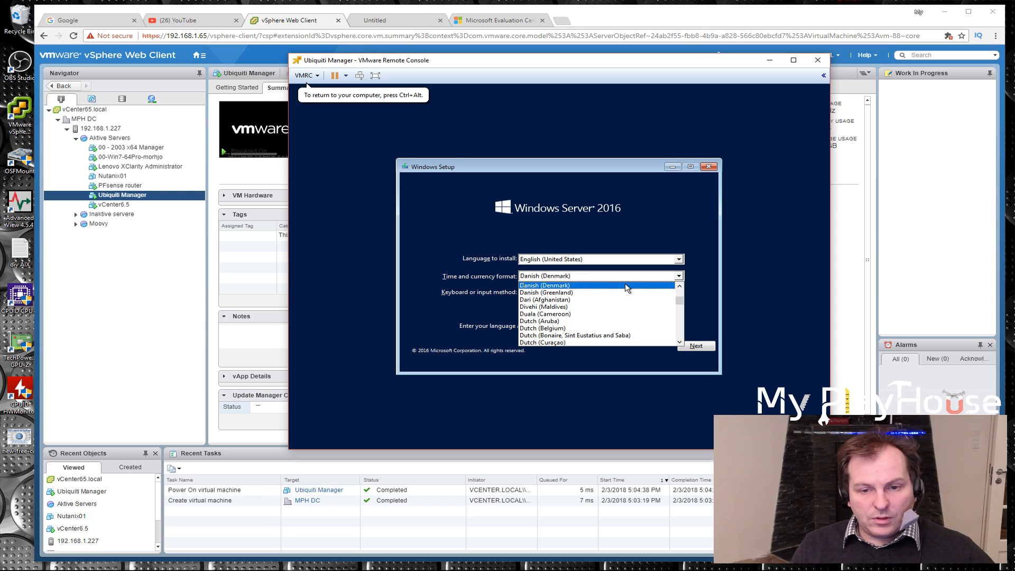
left_click(579, 286)
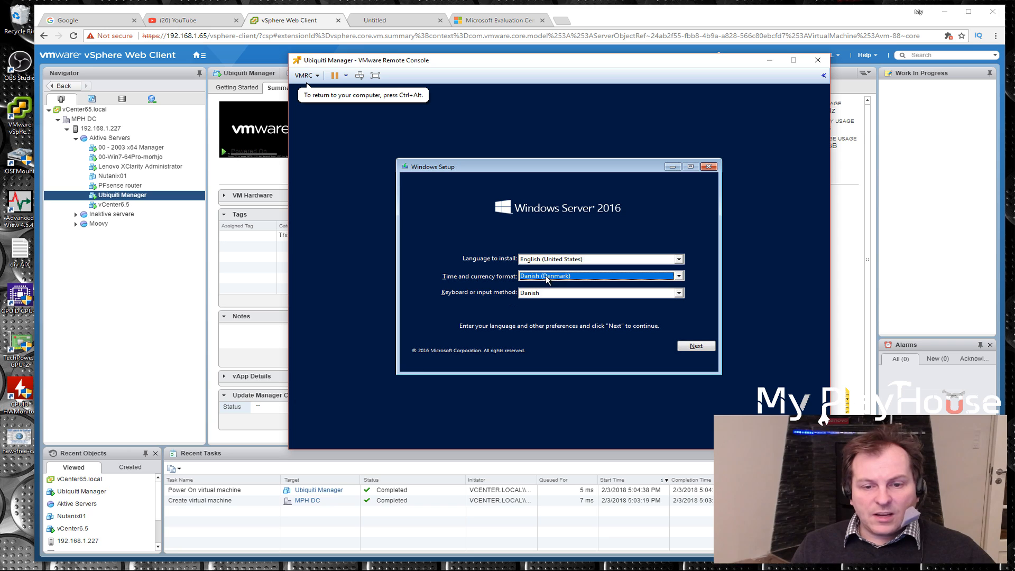
left_click(696, 347)
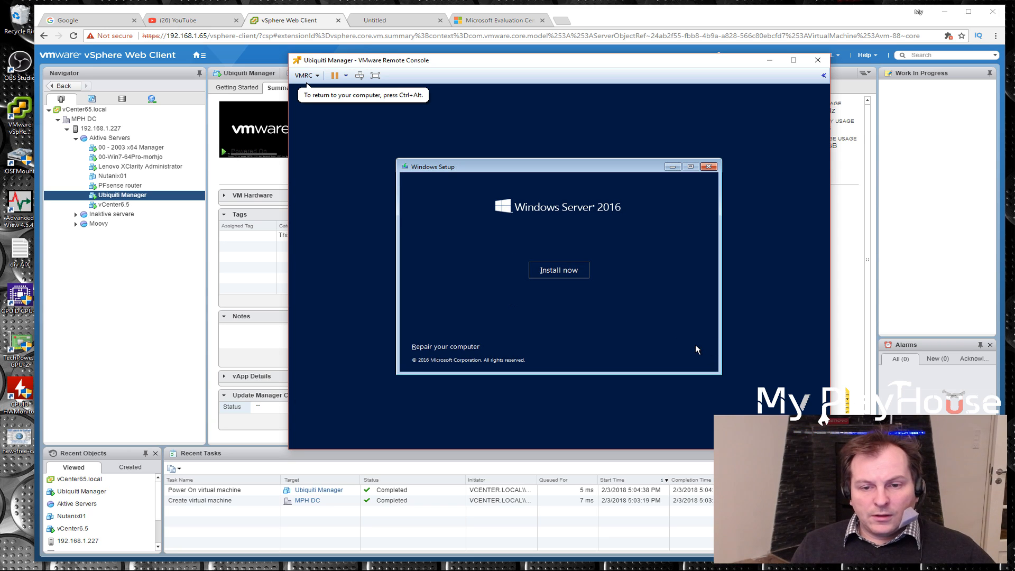
left_click(555, 273)
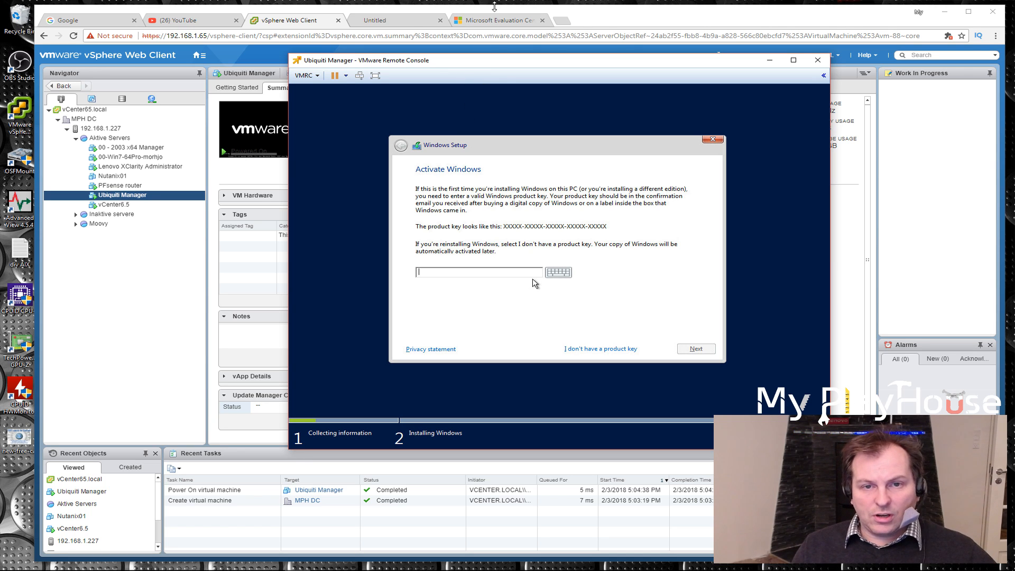
Switch to Chrome and search Google in a new tab for "server 2016 kms key"
left_click(562, 20)
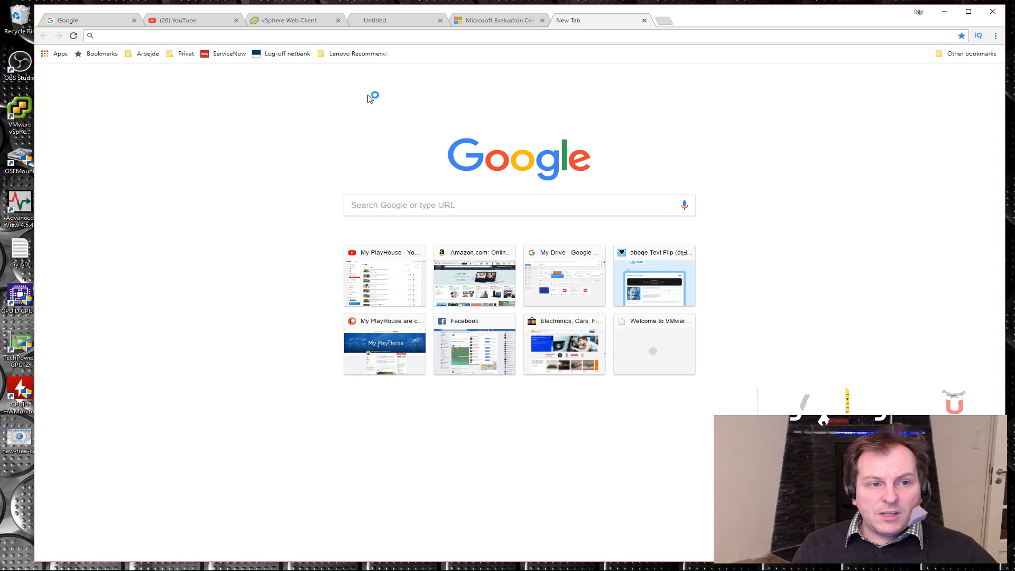
left_click(404, 213)
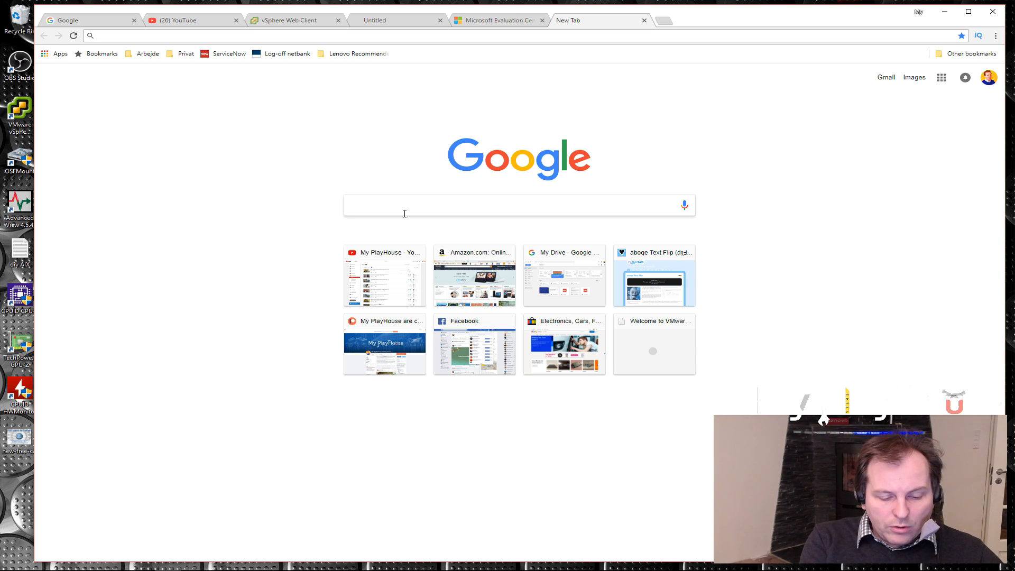
type("mi")
key("BackSpace")
key("BackSpace")
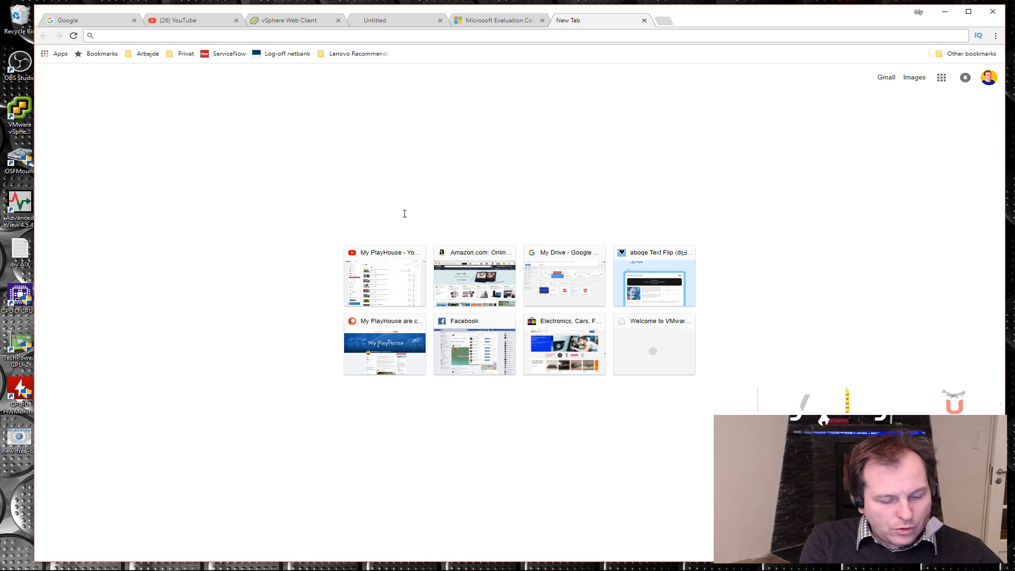
type("server 20")
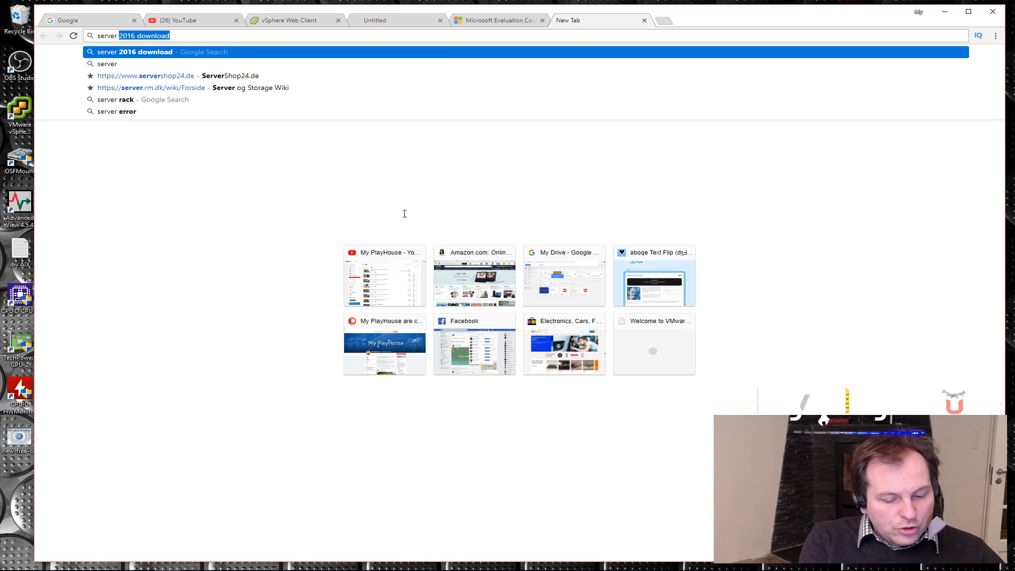
type("16 k")
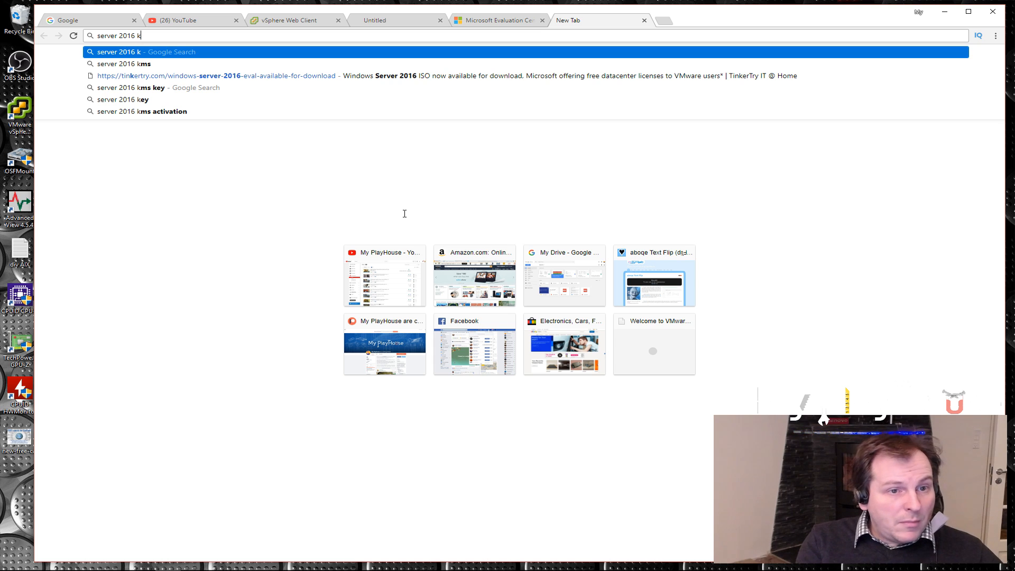
key("Down")
key("Down")
key("Down")
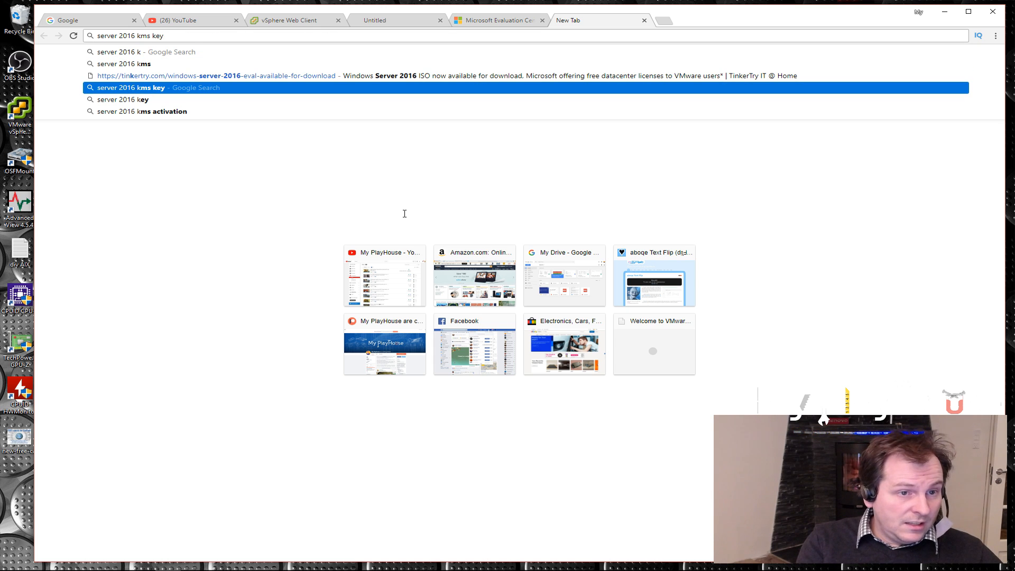
key("Down")
key("Down")
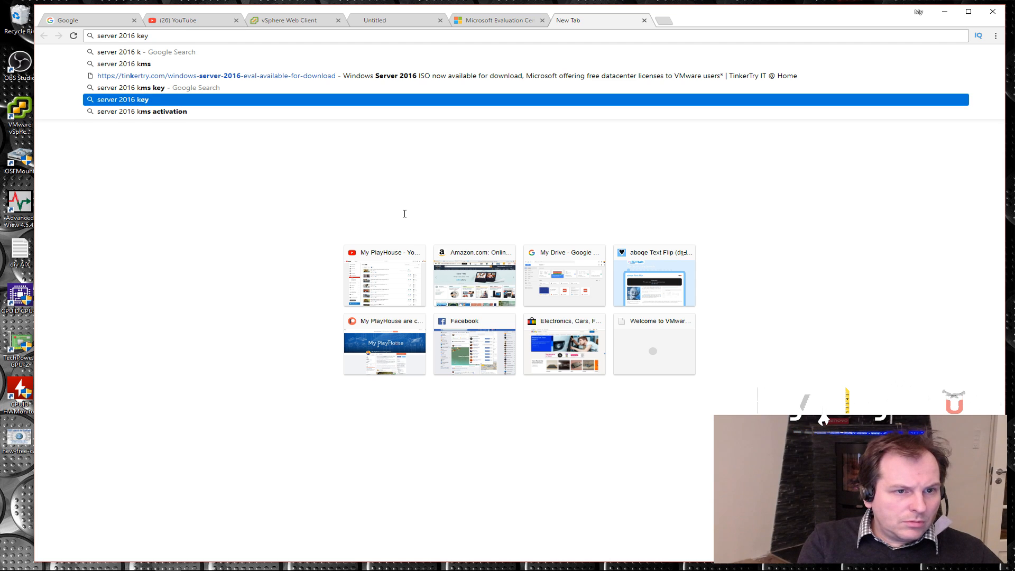
key("Up")
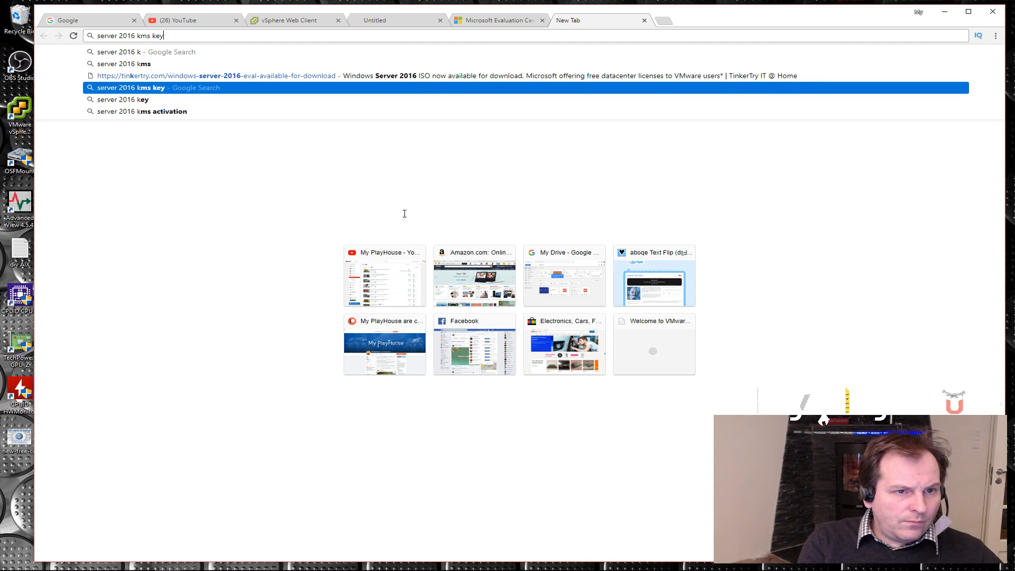
key("Return")
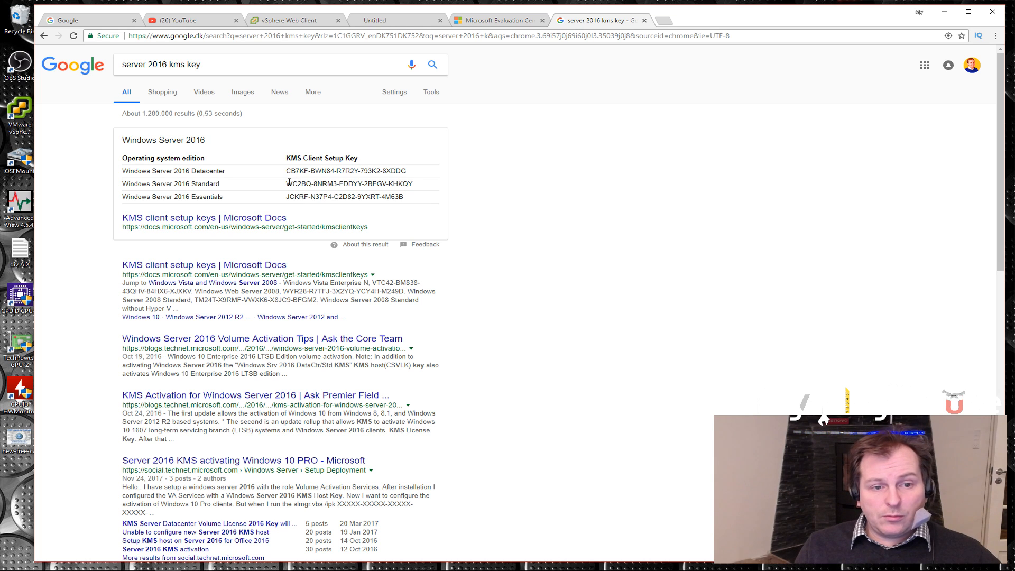
Copy the Windows Server 2016 Standard KMS client setup key and submit it as the product key in Windows Setup
left_click_drag(286, 184, 431, 188)
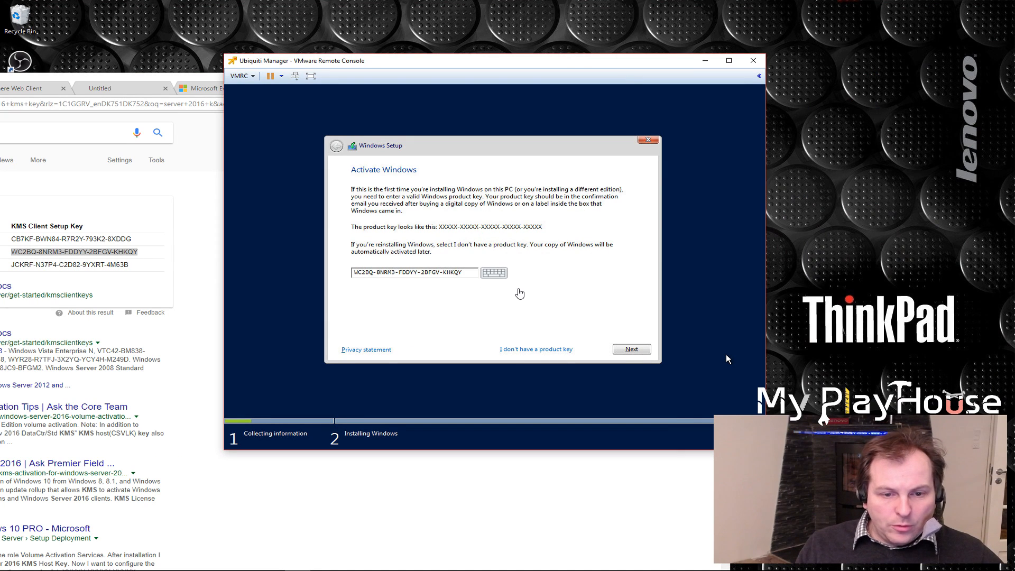
left_click(630, 350)
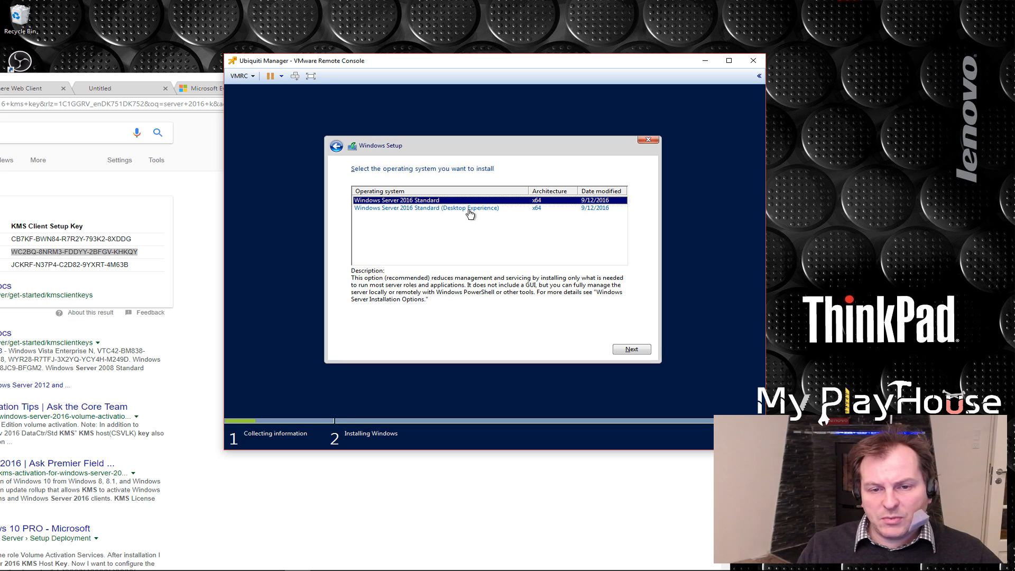
Choose Windows Server 2016 Standard (Desktop Experience) as the operating system and accept the license terms
left_click(406, 209)
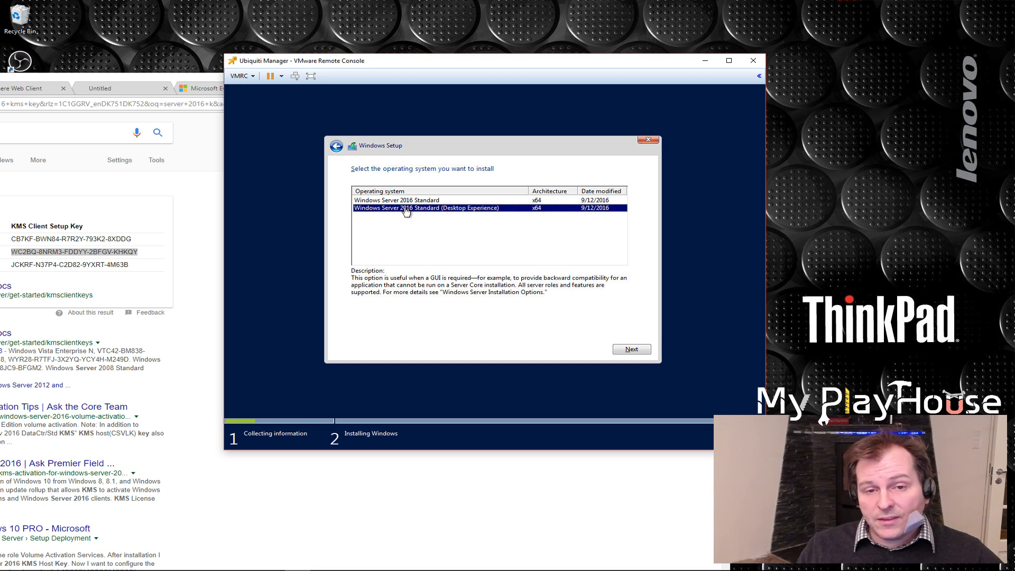
left_click(632, 348)
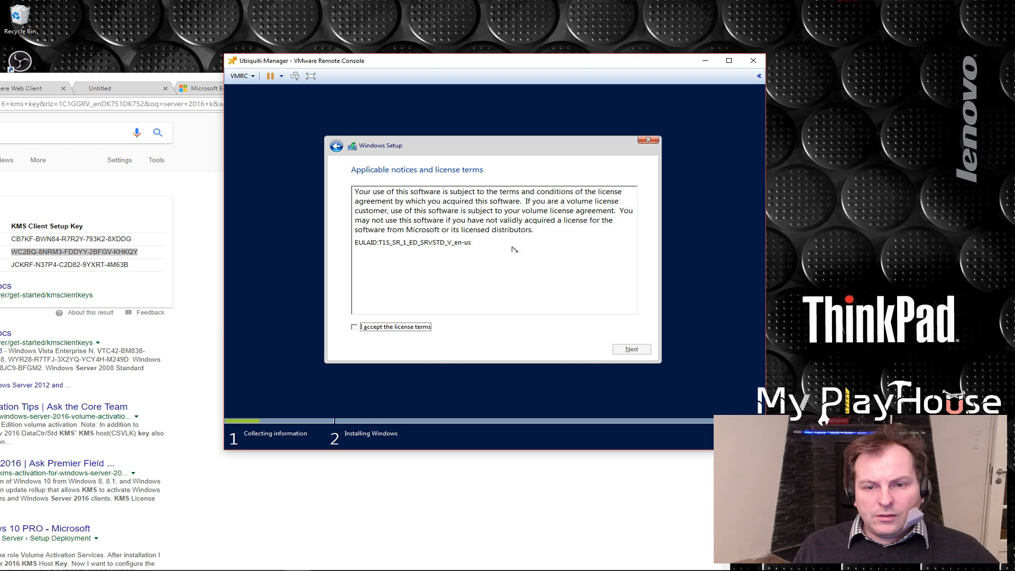
left_click(354, 328)
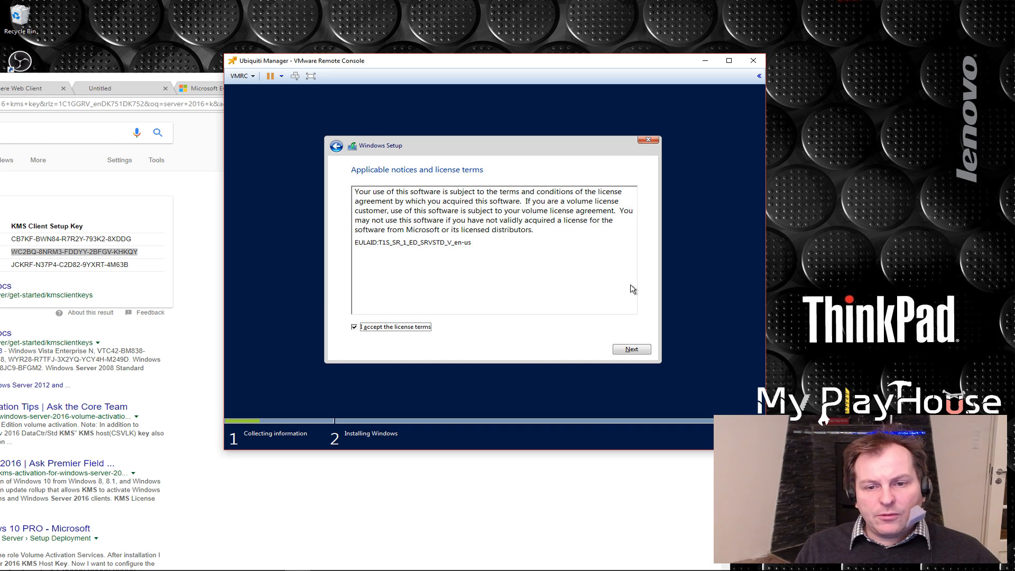
left_click(633, 351)
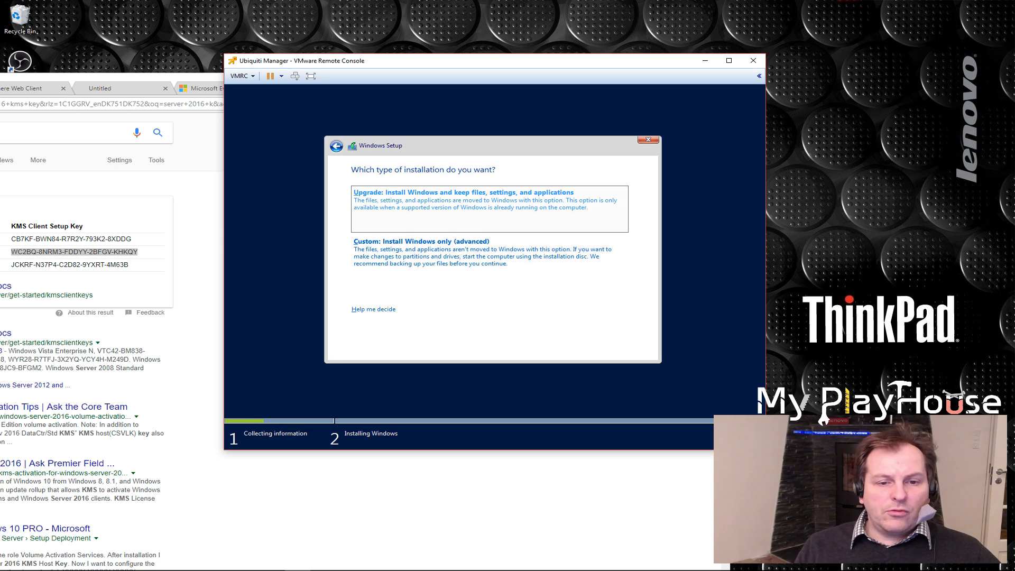
Choose the custom Windows-only installation and install Windows on the unallocated space of Drive 0
left_click(439, 261)
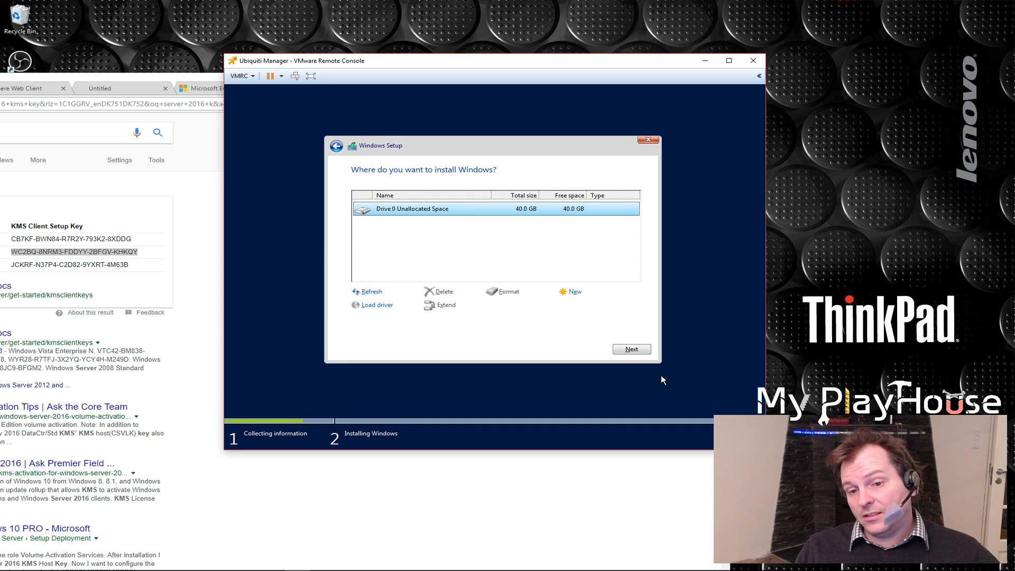
left_click(631, 349)
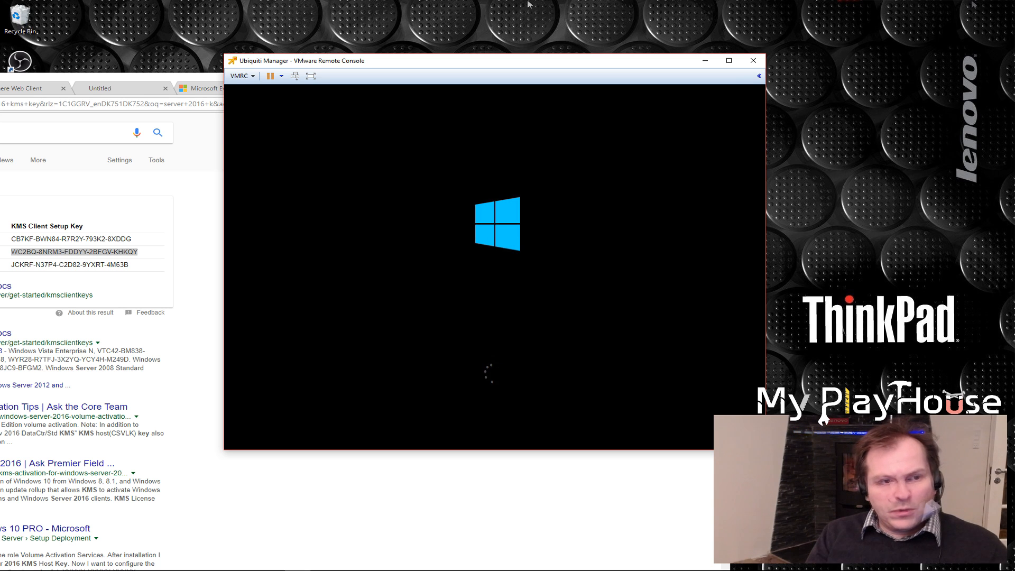
Switch to the vSphere Web Client and examine the Ubiquiti Manager VM's advanced CPU and Disk performance charts
left_click_drag(106, 79, 411, 17)
left_click(296, 27)
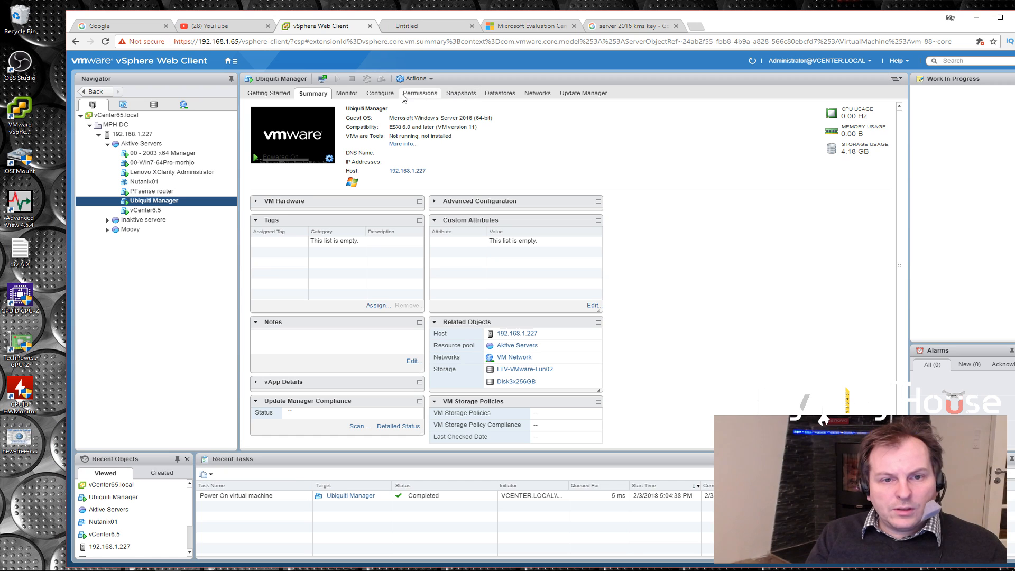
left_click(345, 94)
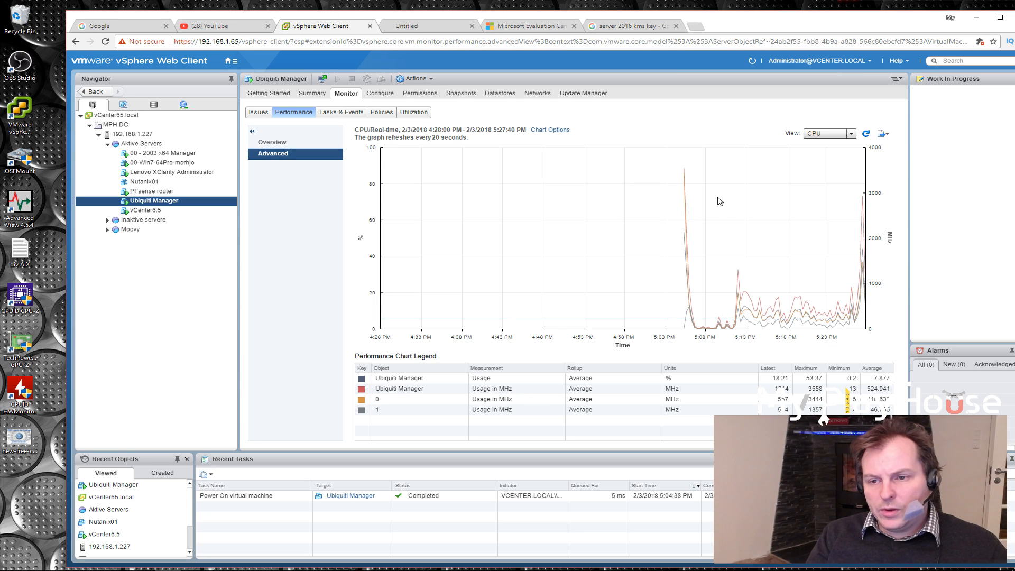
left_click(851, 134)
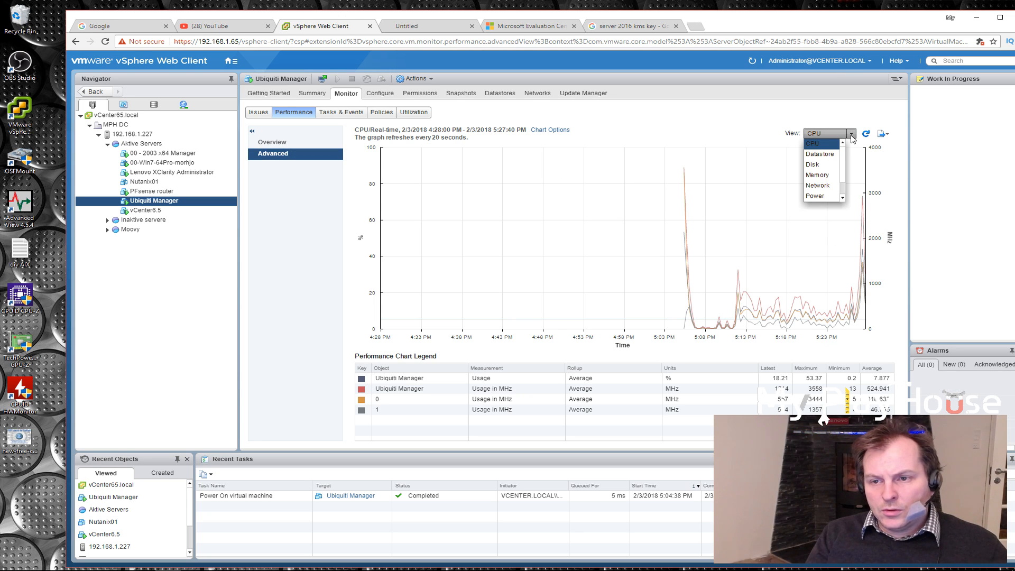
left_click(824, 169)
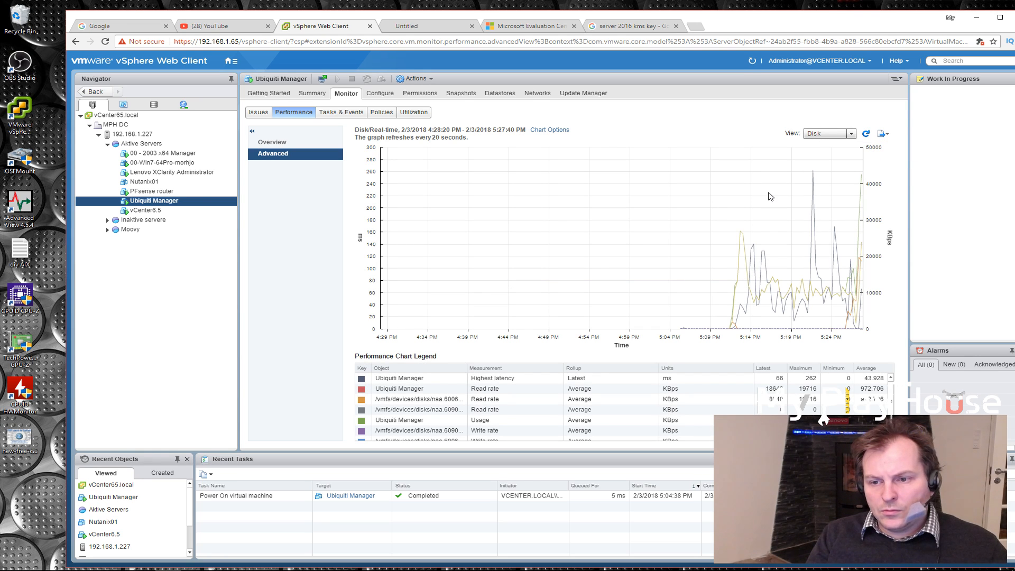
mouse_move(753, 300)
mouse_move(859, 296)
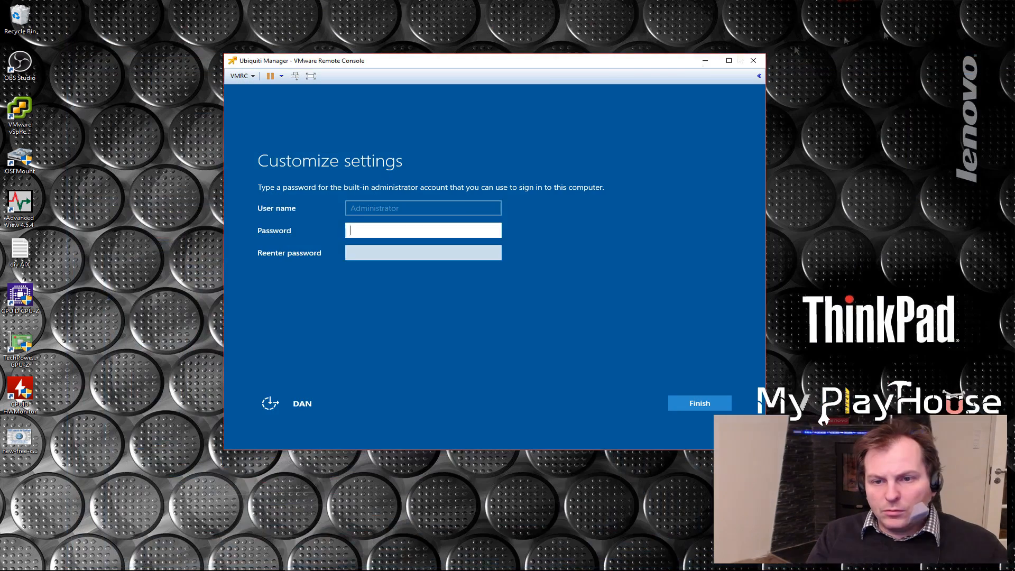
Return to the VM's remote console and set and confirm the built-in administrator account's password
left_click_drag(438, 65, 476, 78)
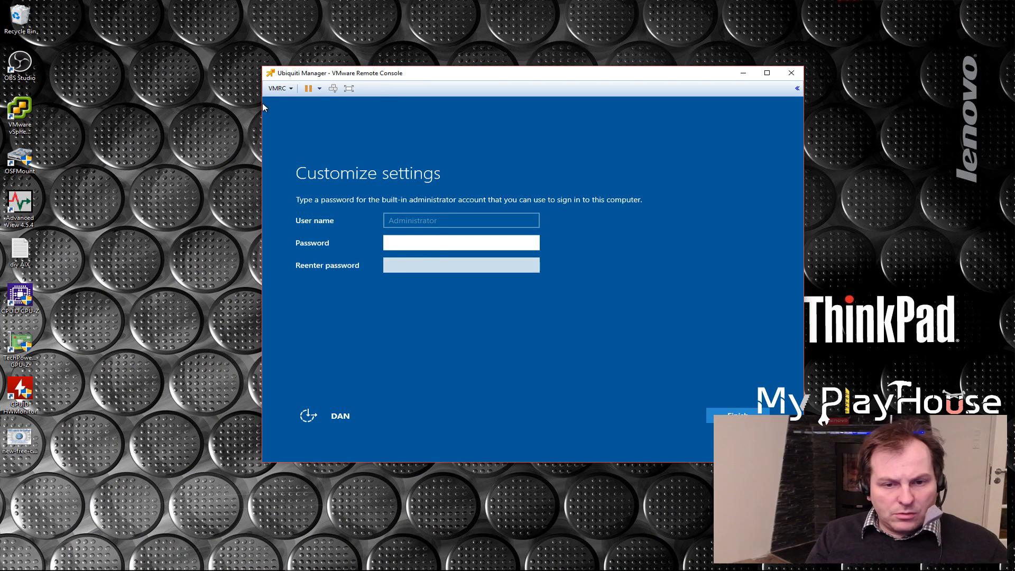
type("*************")
left_click(407, 267)
type("*************")
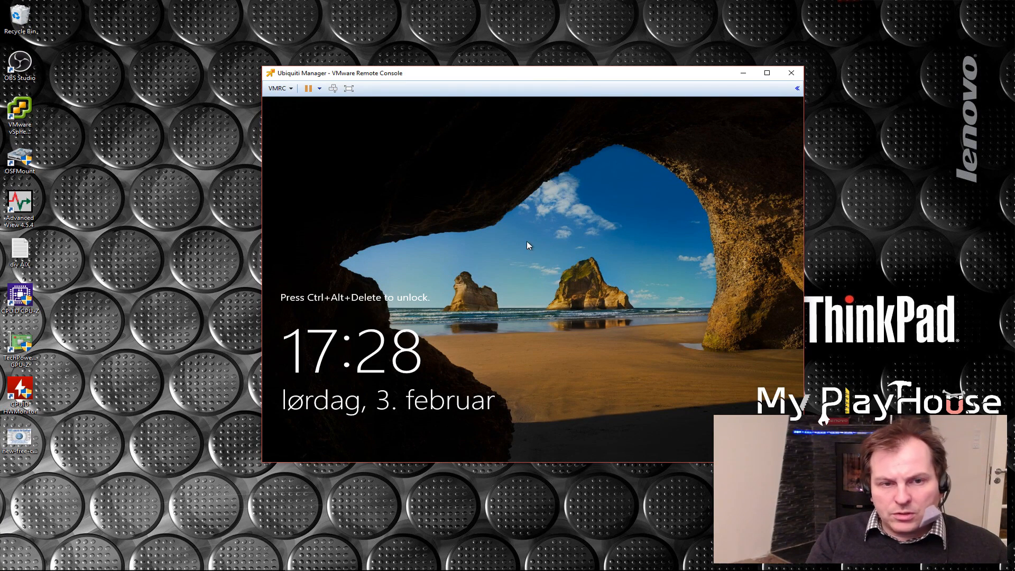
Disconnect the Windows Server 2016 ISO from CD/DVD drive 1 and change the drive's connection location in the virtual machine settings
left_click(279, 88)
mouse_move(303, 113)
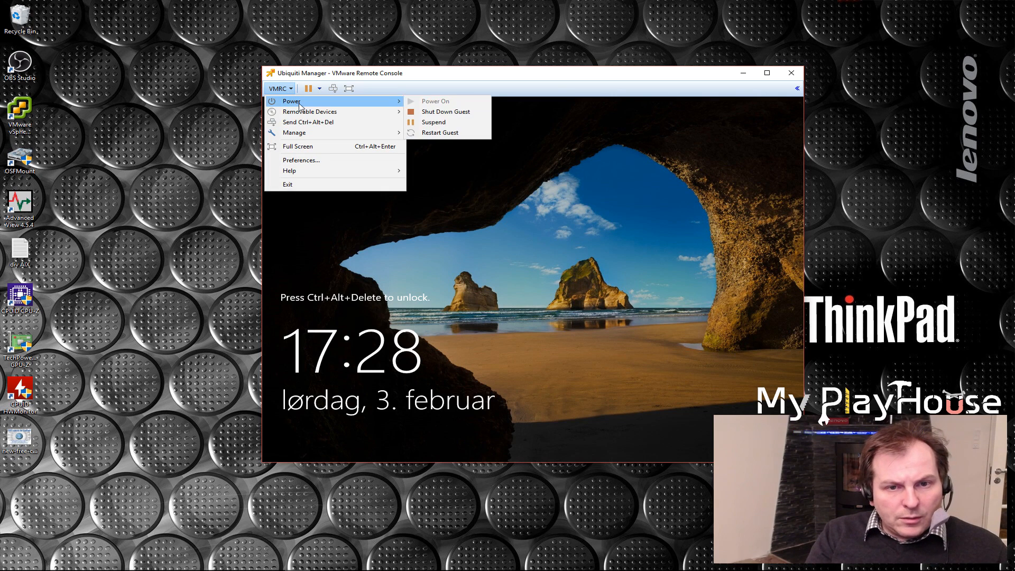
mouse_move(438, 115)
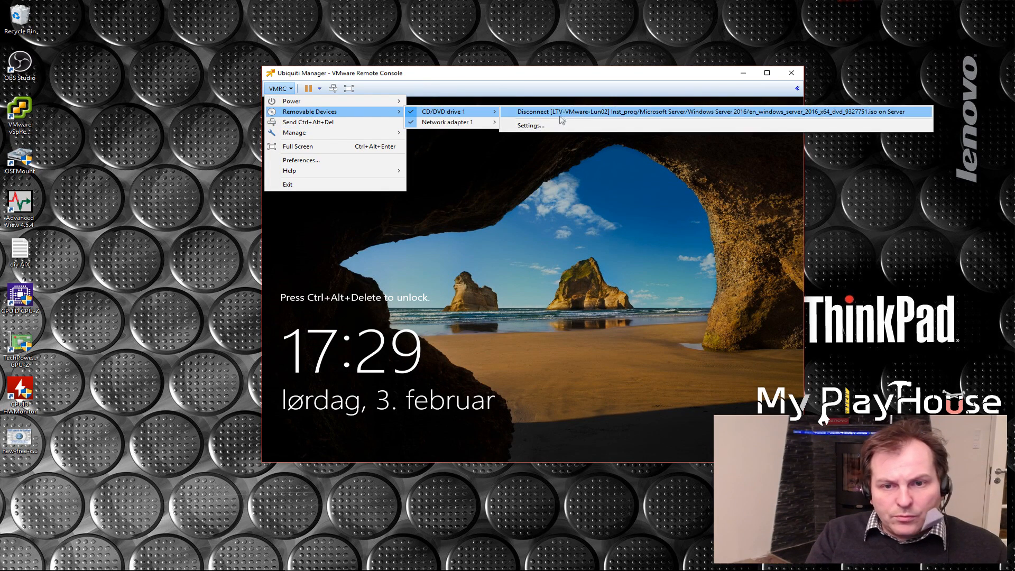
left_click(529, 127)
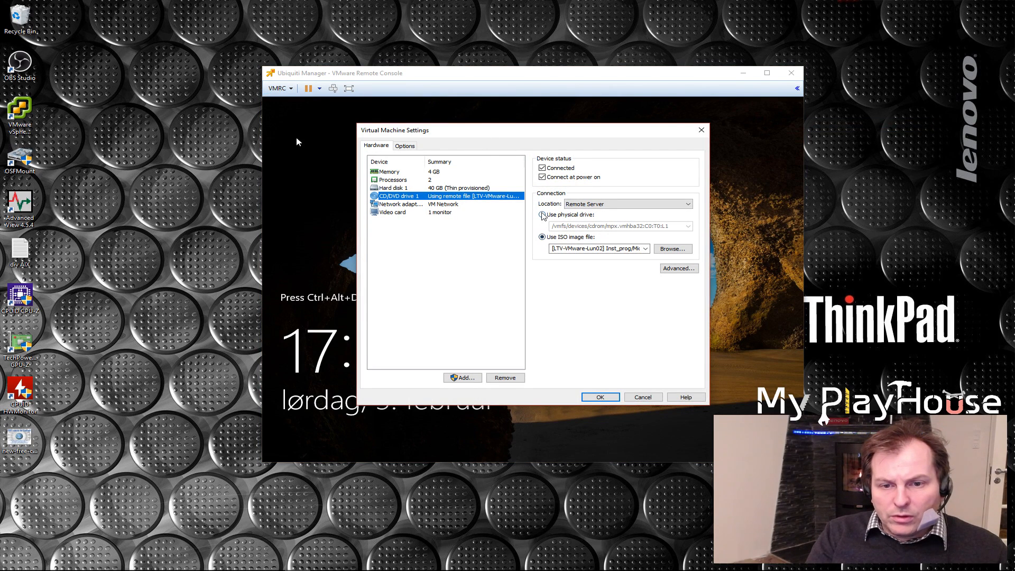
left_click(540, 171)
left_click(587, 204)
left_click(585, 212)
left_click(601, 398)
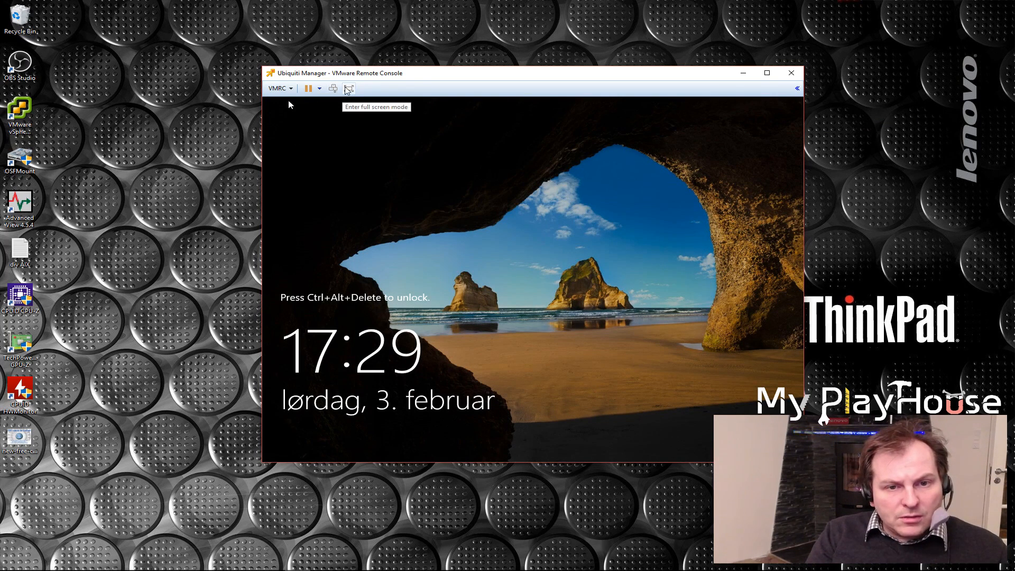
Mount the VMware Tools installer in the Ubiquiti Manager virtual machine
left_click(278, 88)
mouse_move(300, 136)
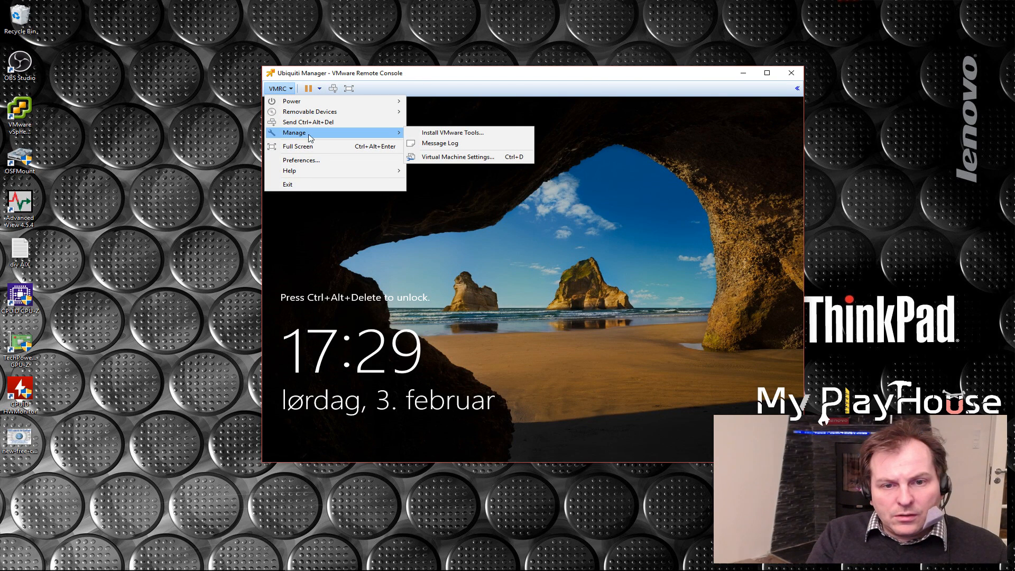
left_click(451, 135)
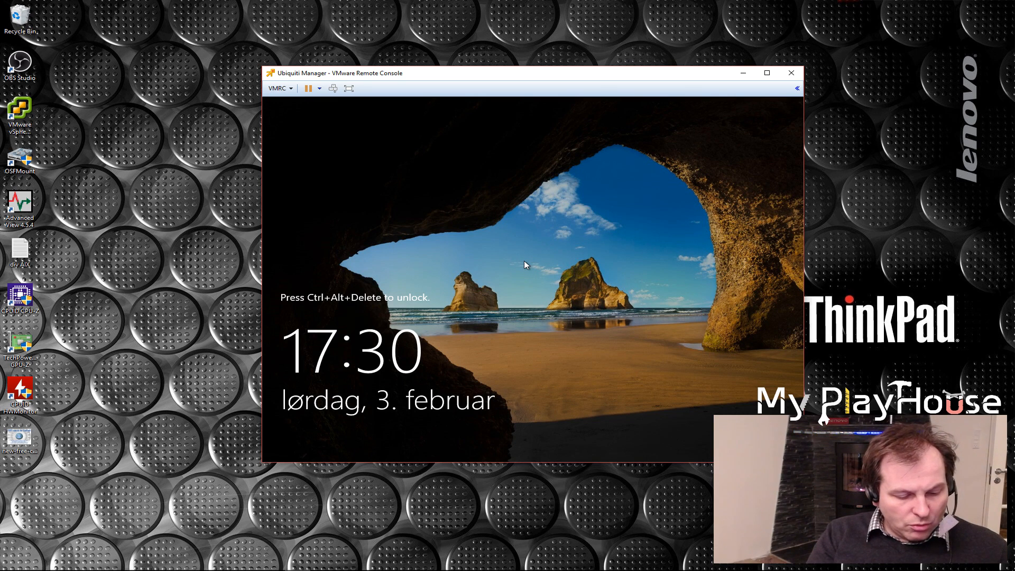
Unlock the server, sign in as Administrator with the account password, and allow the PC to be discoverable on the network
key("ctrl+alt+Insert")
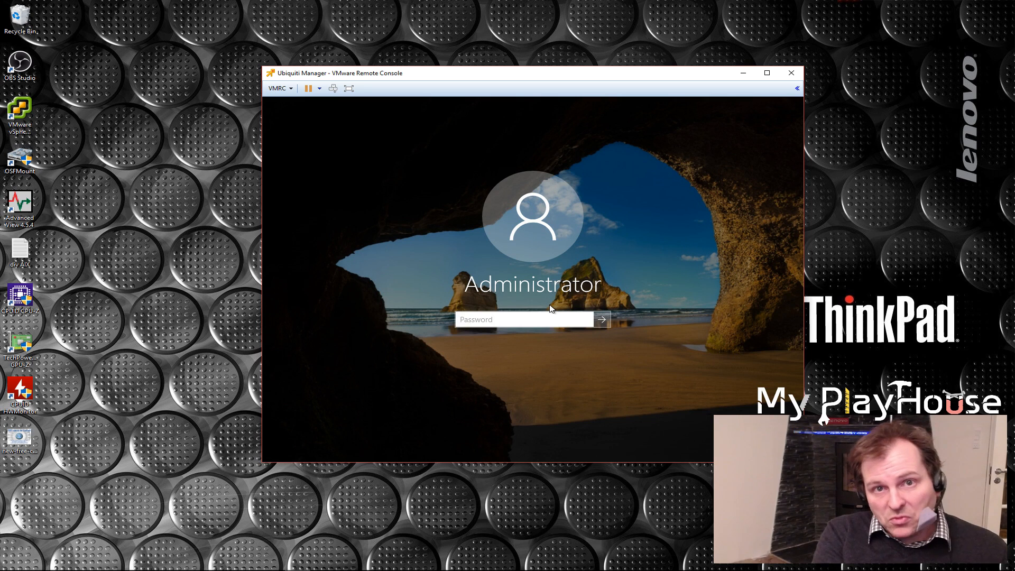
type("************")
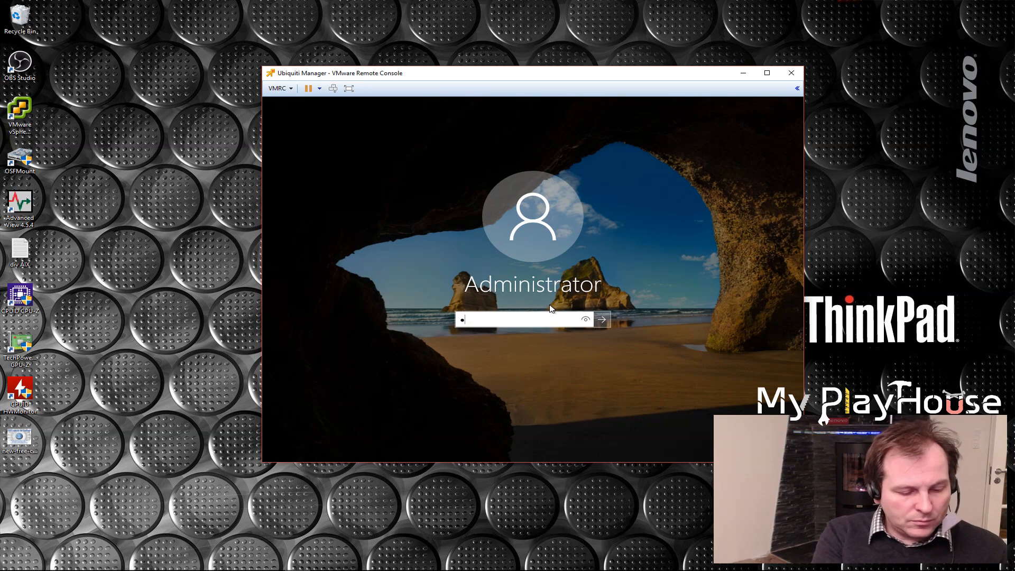
key("Return")
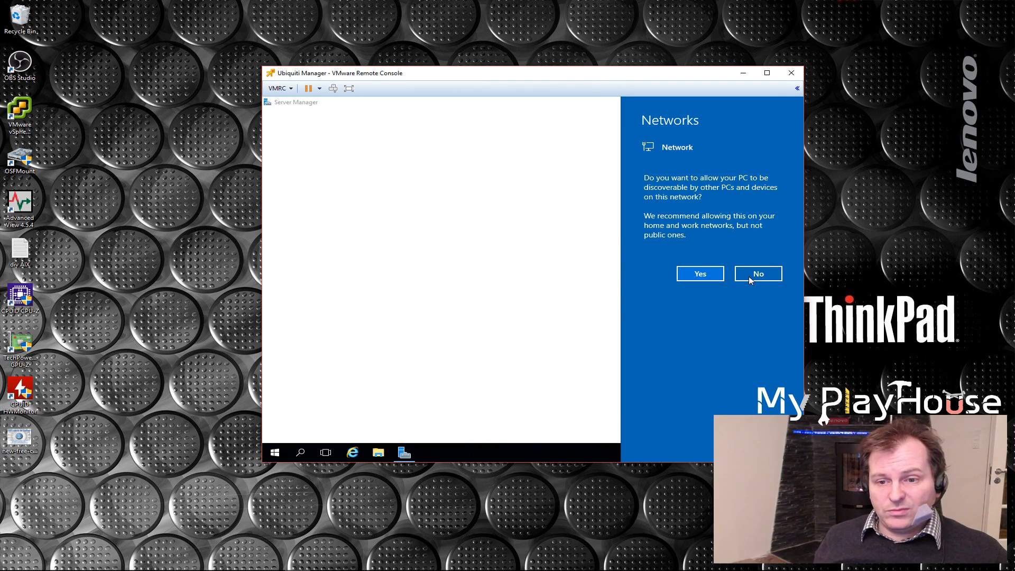
left_click(706, 278)
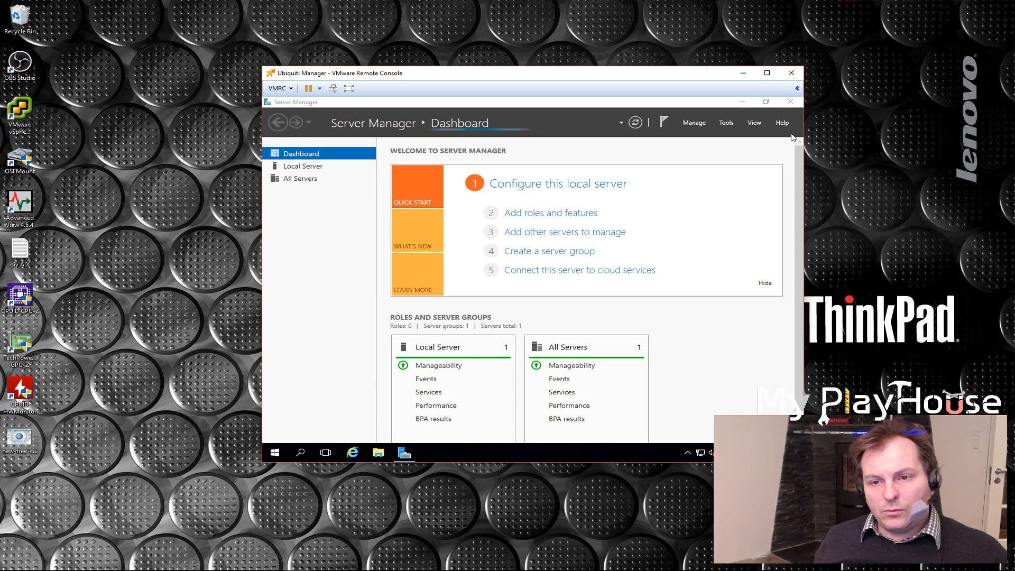
Set Server Manager not to start automatically at logon and close it
left_click(695, 123)
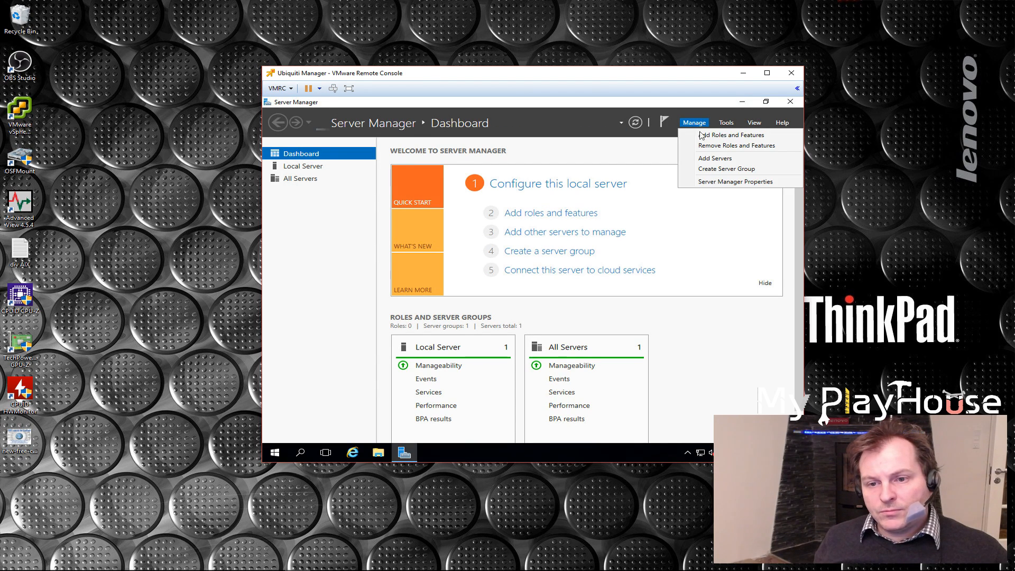
left_click(724, 182)
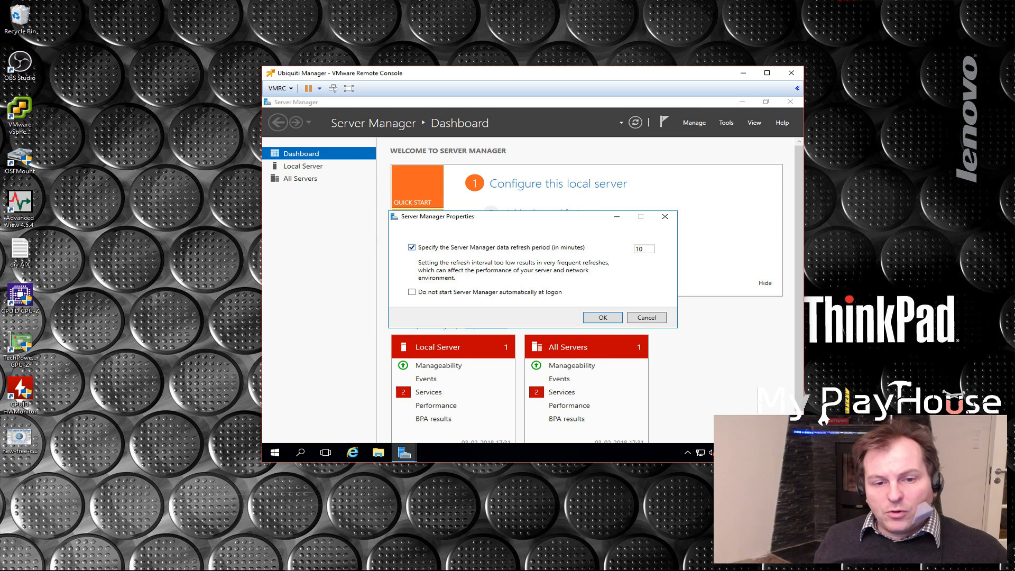
left_click(415, 294)
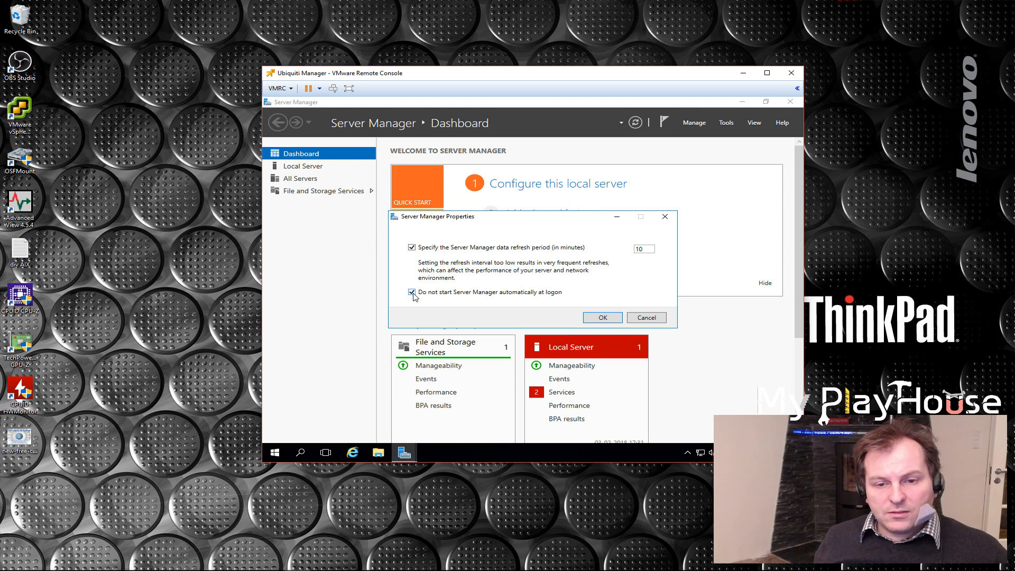
left_click(609, 319)
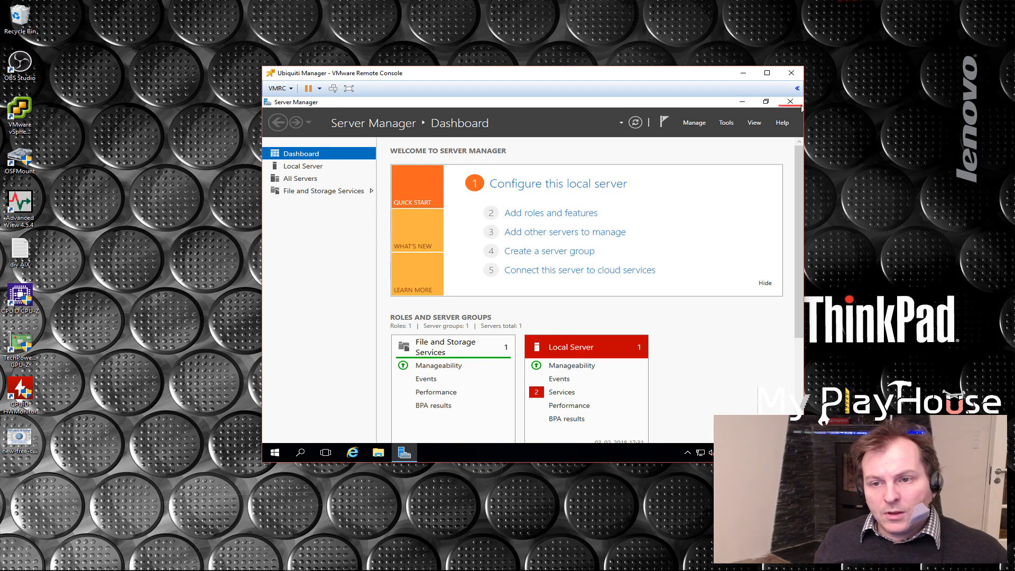
left_click(791, 101)
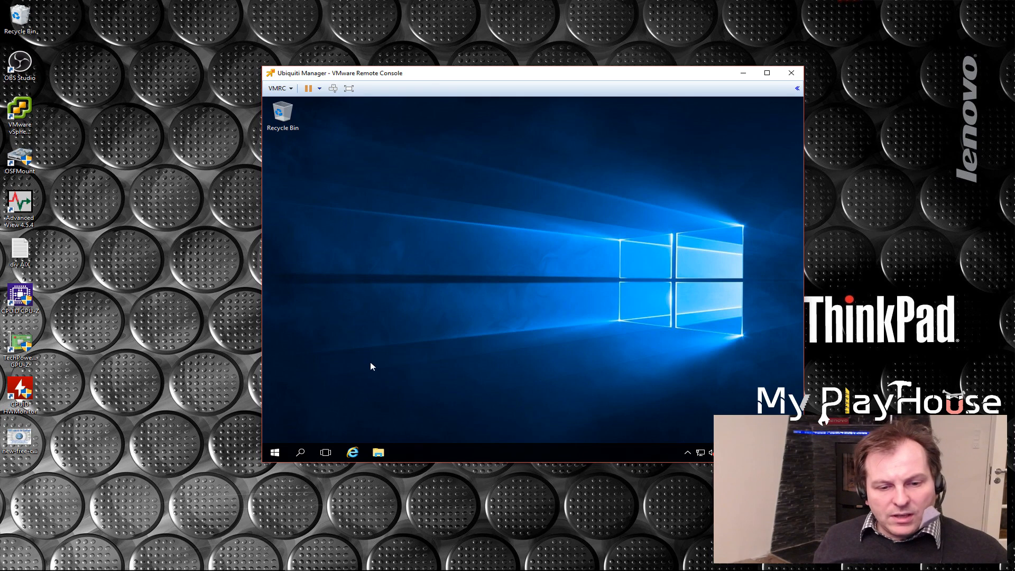
Run setup64 from the VMware Tools DVD drive (D:) and bring up its installation wizard
left_click(379, 452)
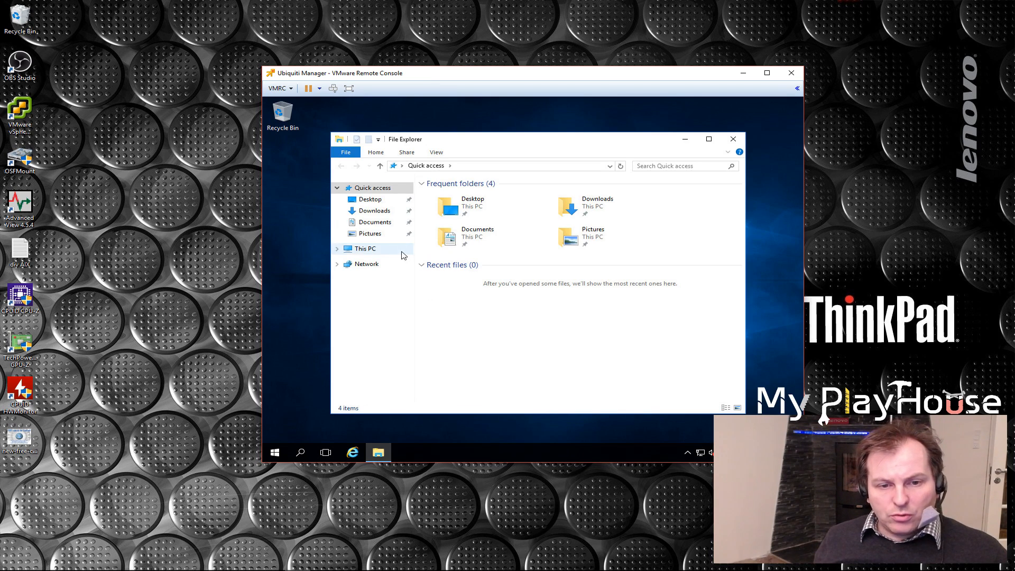
left_click(365, 249)
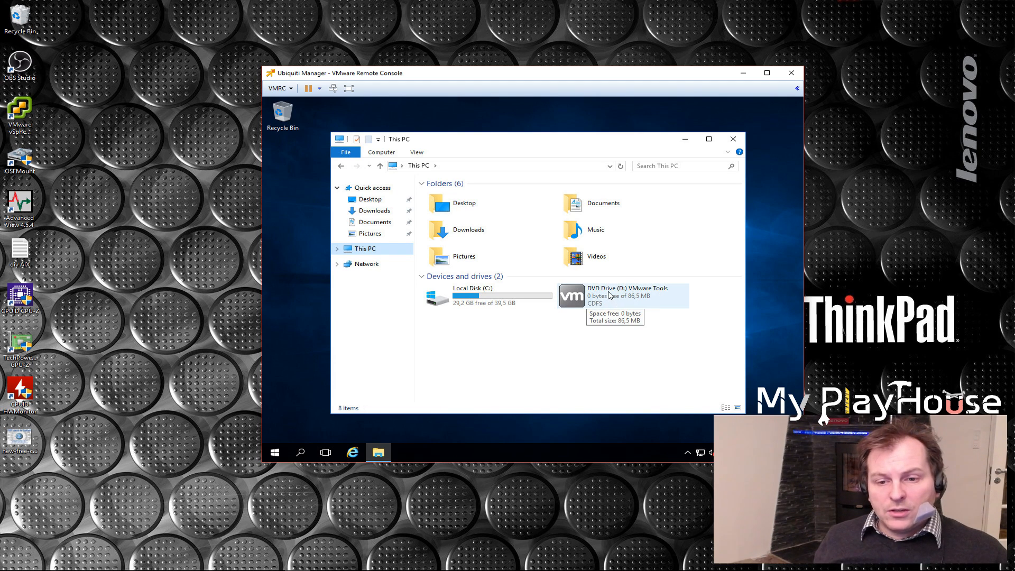
left_click(610, 295)
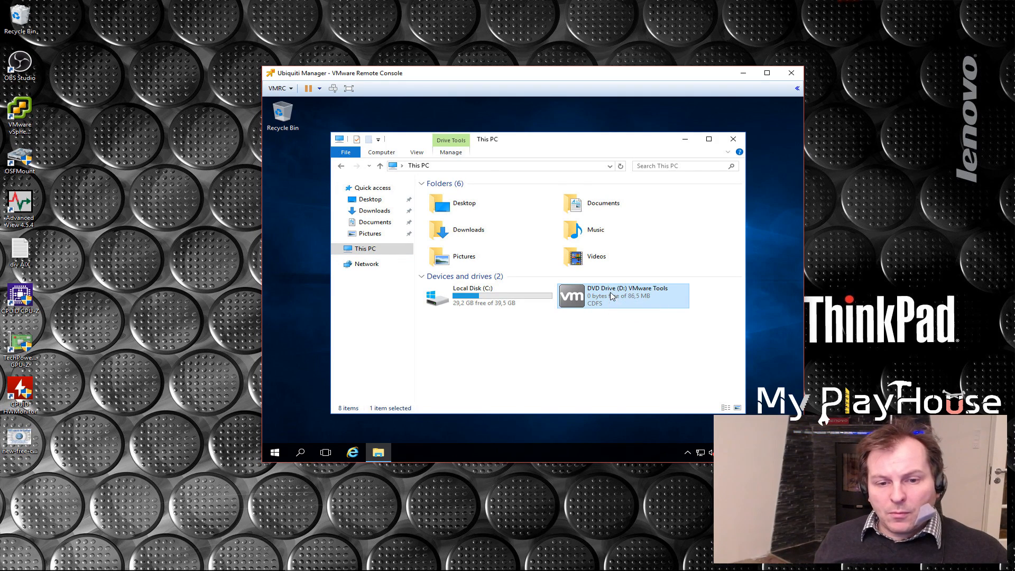
double_click(611, 295)
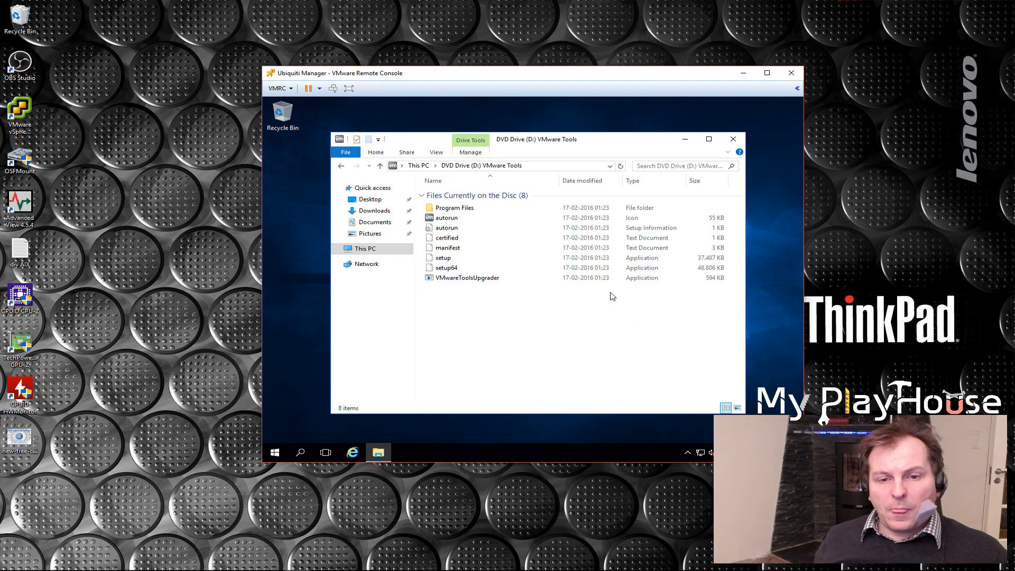
double_click(447, 270)
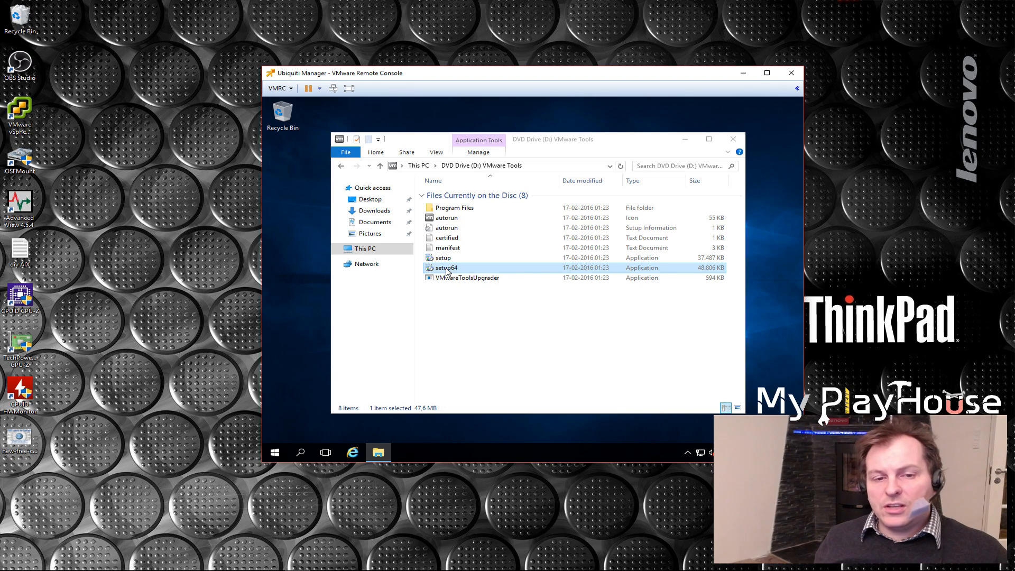
left_click(446, 270)
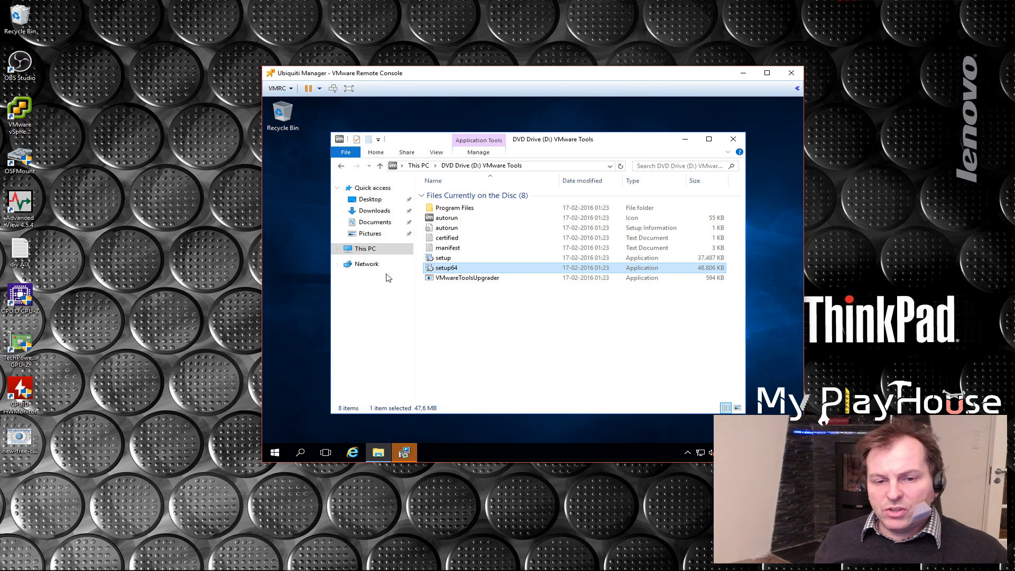
left_click(404, 452)
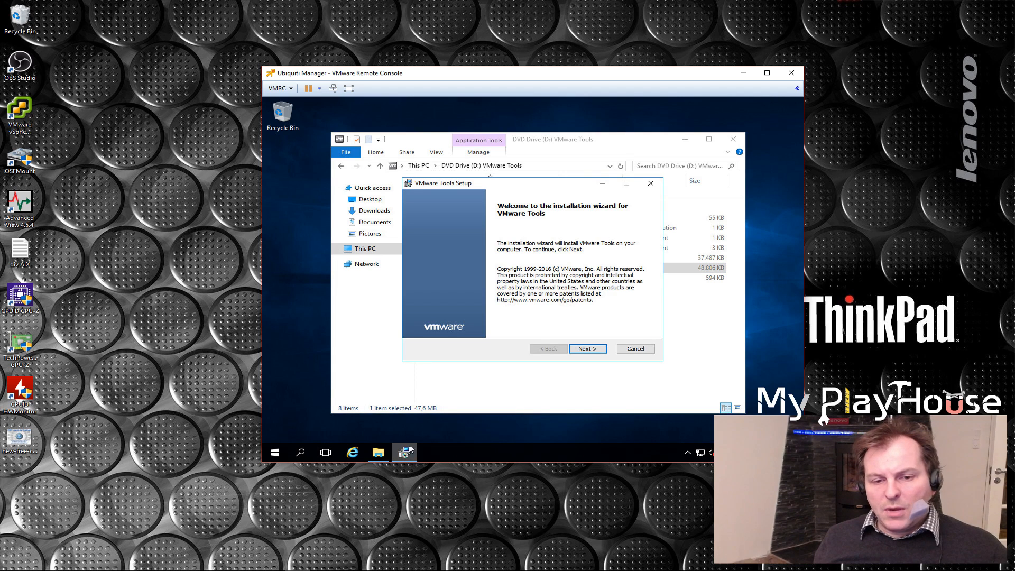
Install VMware Tools with the Typical setup type and finish the wizard
left_click(586, 352)
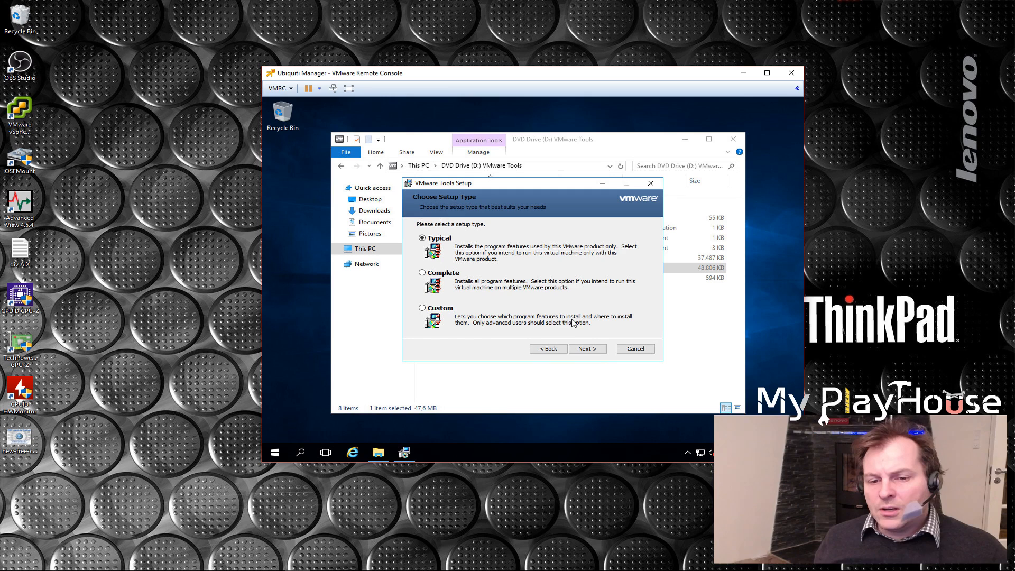
left_click(588, 350)
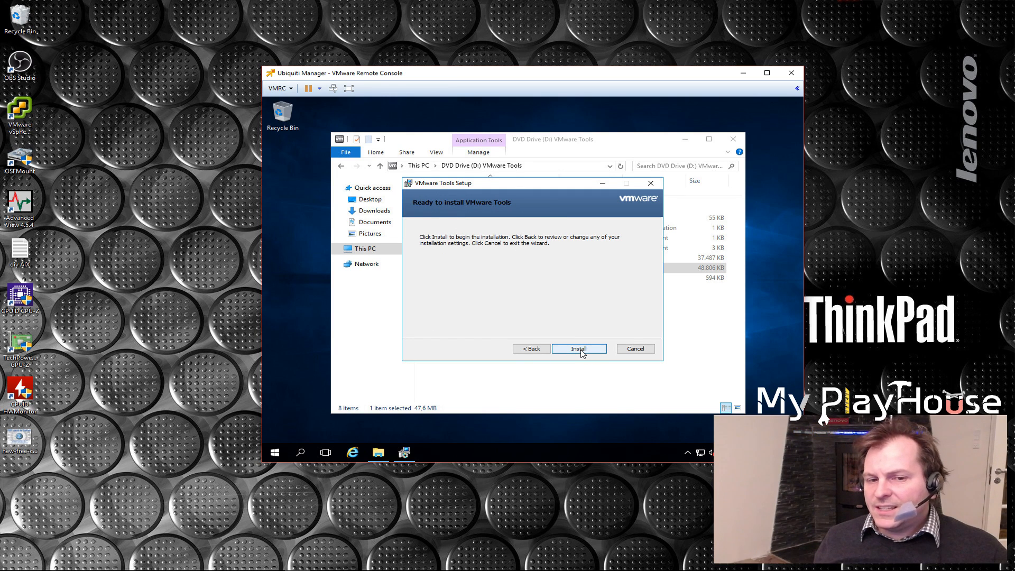
left_click(582, 351)
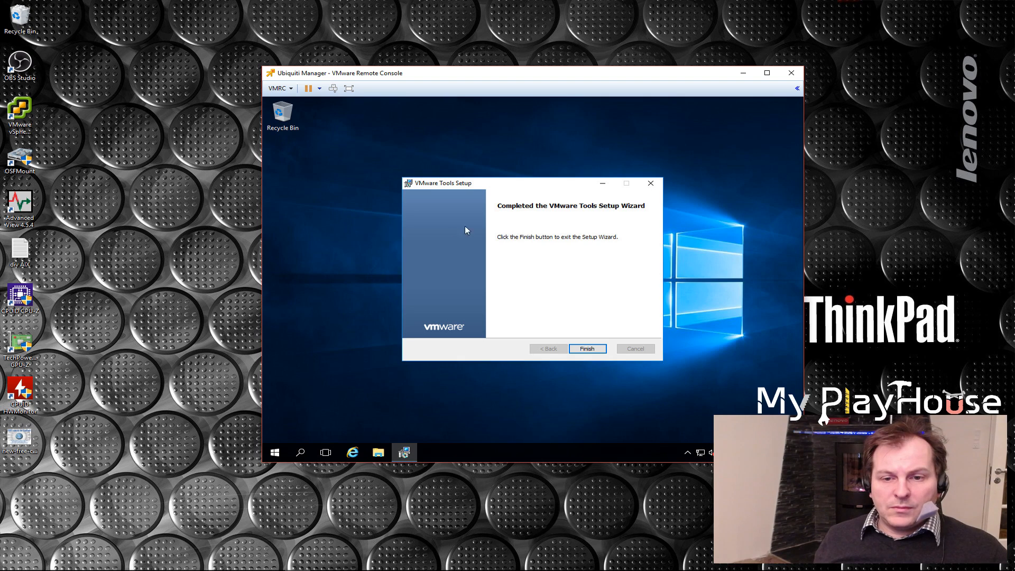
left_click(590, 350)
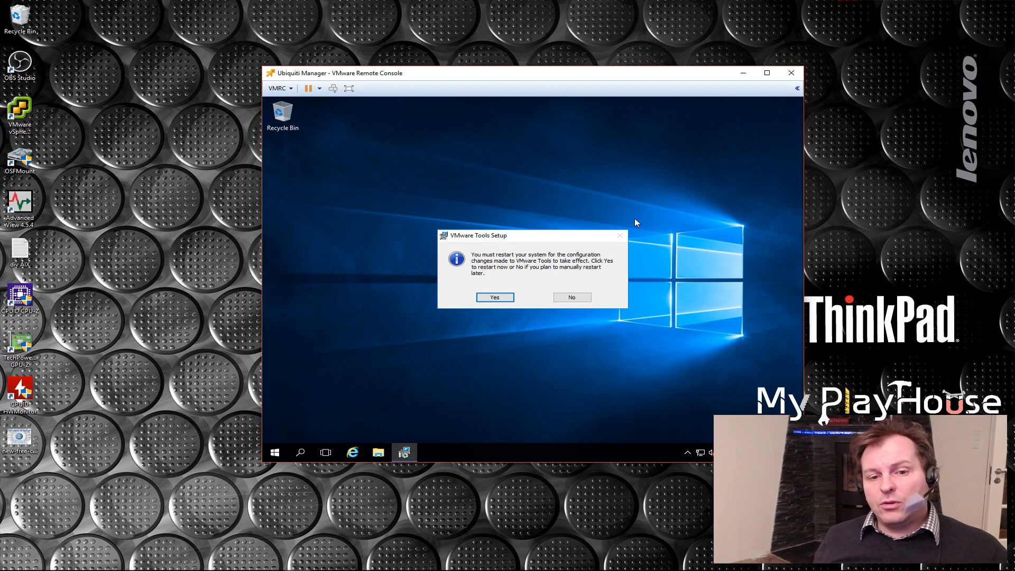
Restart the server to apply the VMware Tools changes and reposition its remote console window slightly higher on the desktop
left_click(495, 297)
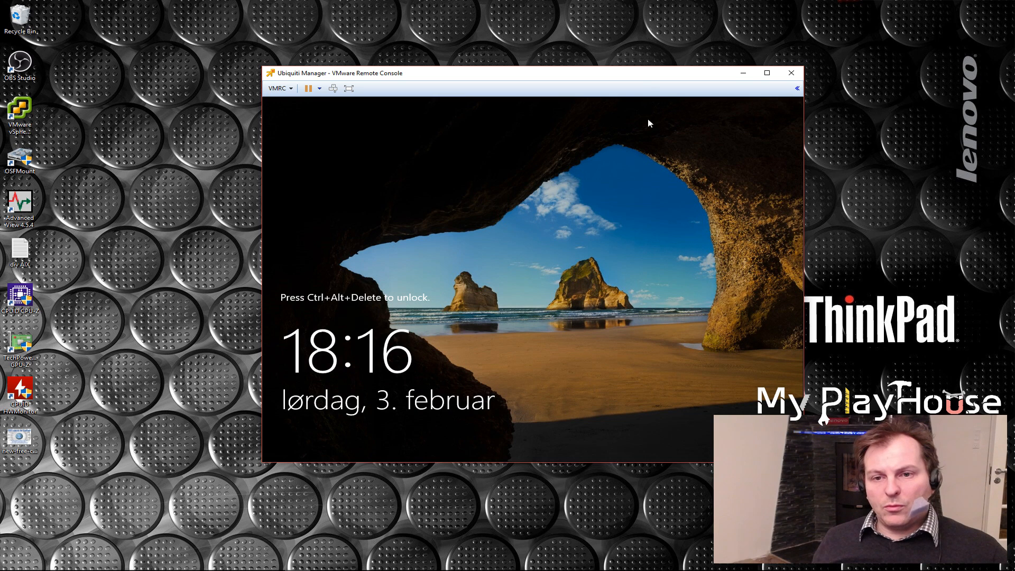
left_click_drag(642, 75, 591, 32)
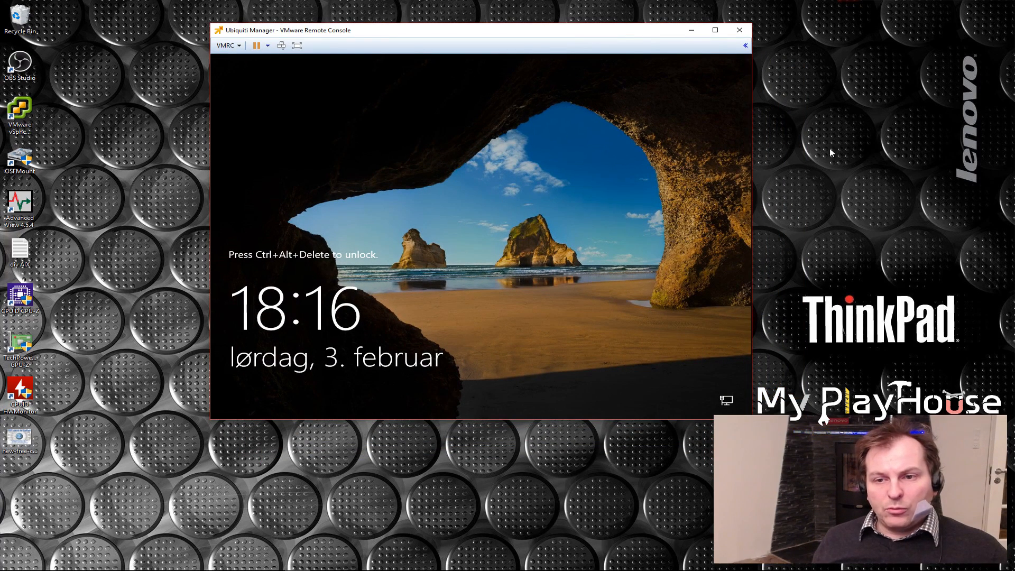
left_click(814, 149)
left_click(661, 144)
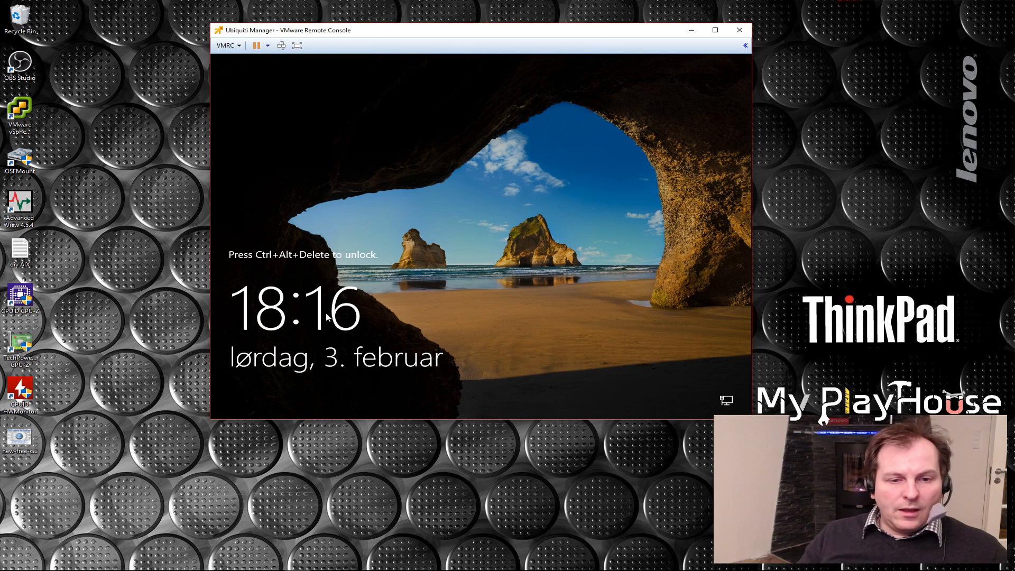
Unlock the restarted server and sign in as Administrator with the account password
key("ctrl+alt+Insert")
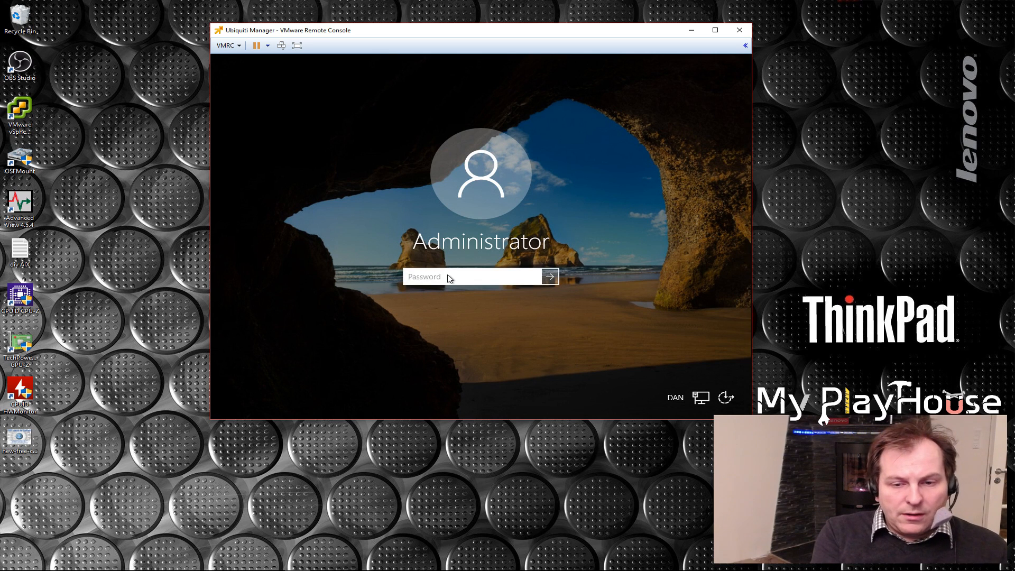
left_click(450, 278)
type("••••••••••")
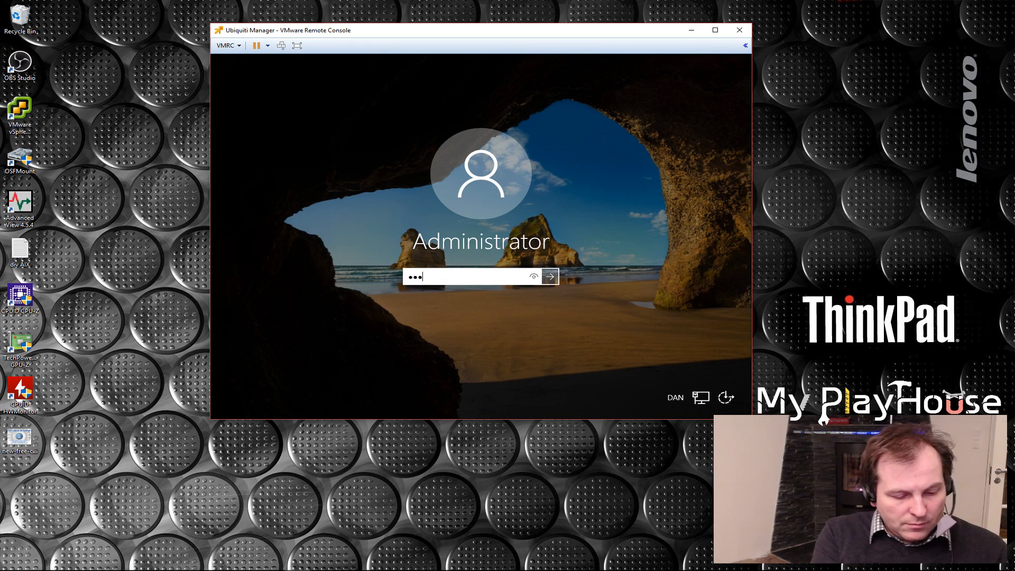
key("Return")
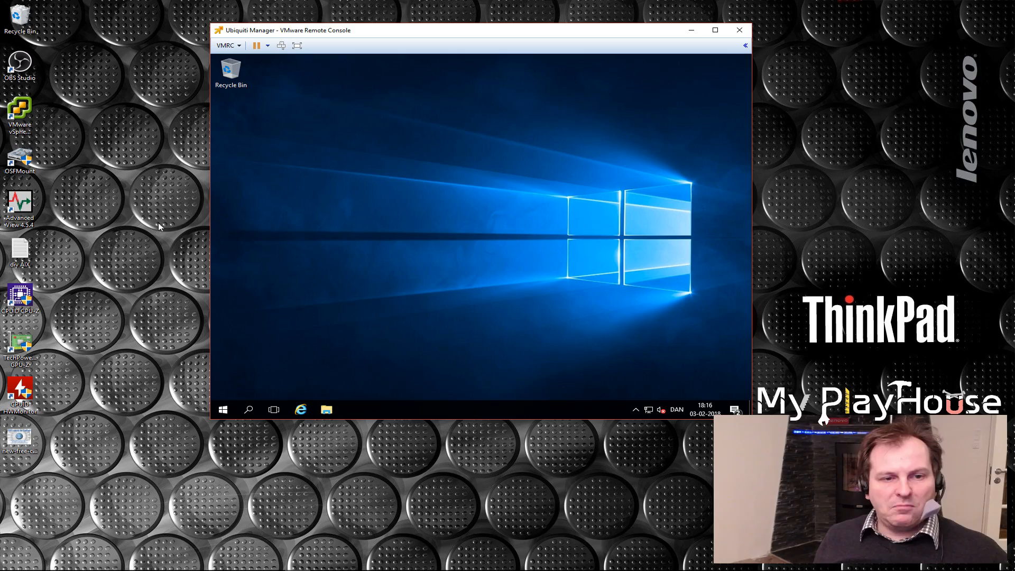